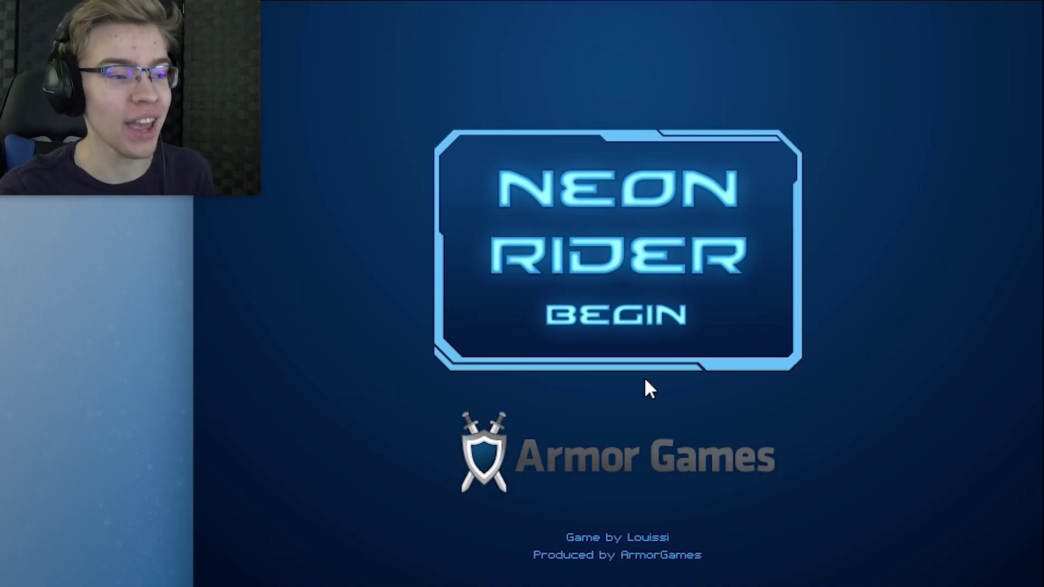
- Go from the title screen through the main menu and level list into Introduction
{"action": "left_click", "coordinate": [616, 314]}
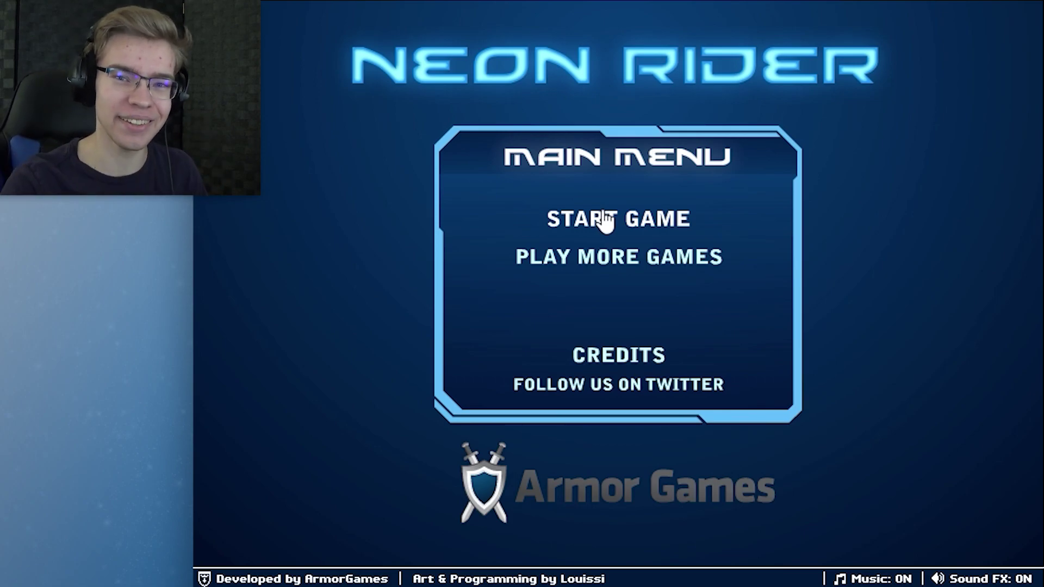
{"action": "scroll", "coordinate": [604, 220], "scroll_direction": "down", "scroll_amount": 2}
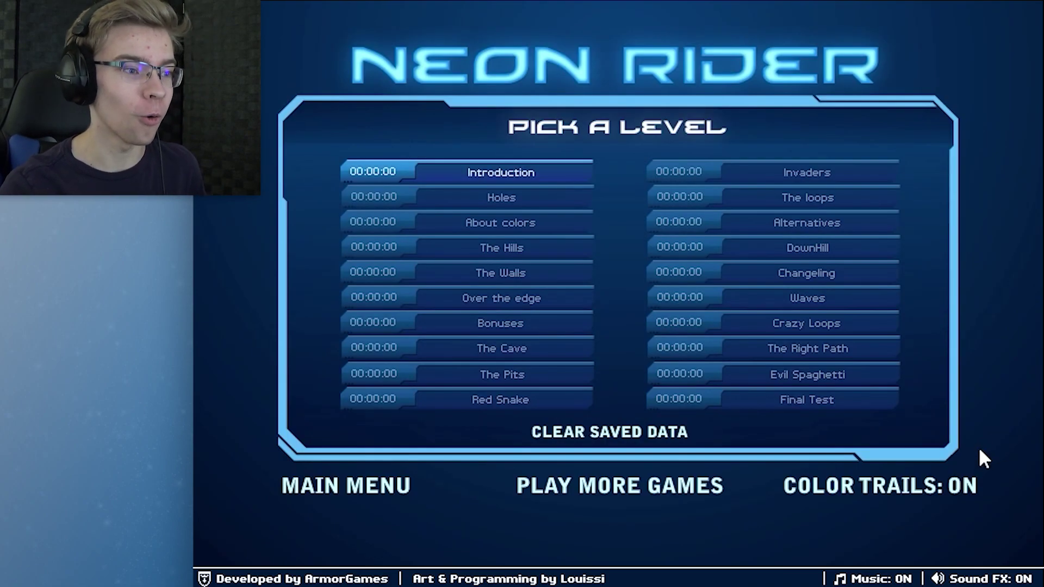
{"action": "left_click", "coordinate": [400, 485]}
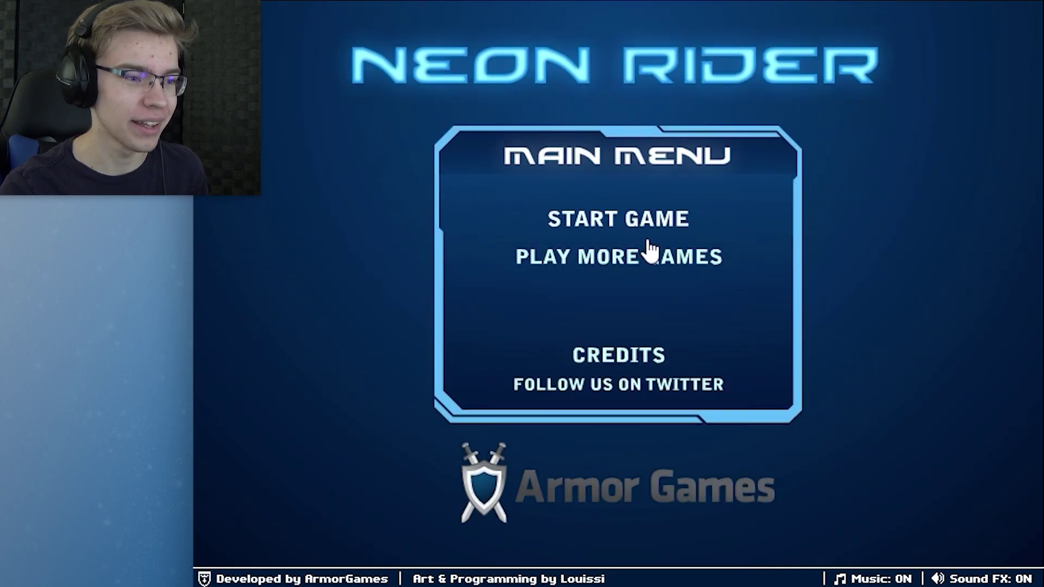
{"action": "left_click", "coordinate": [638, 228]}
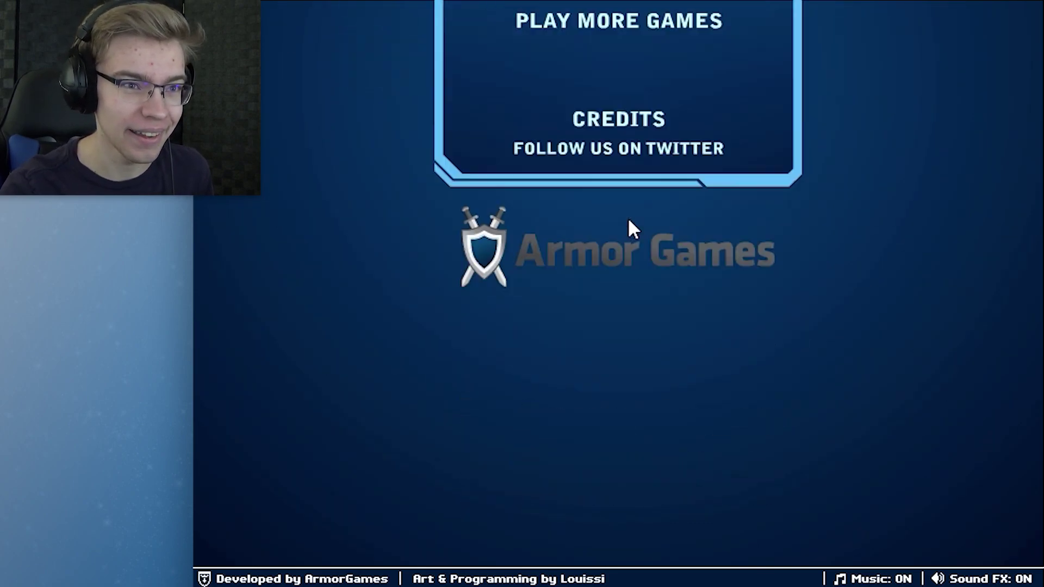
{"action": "left_click", "coordinate": [449, 173]}
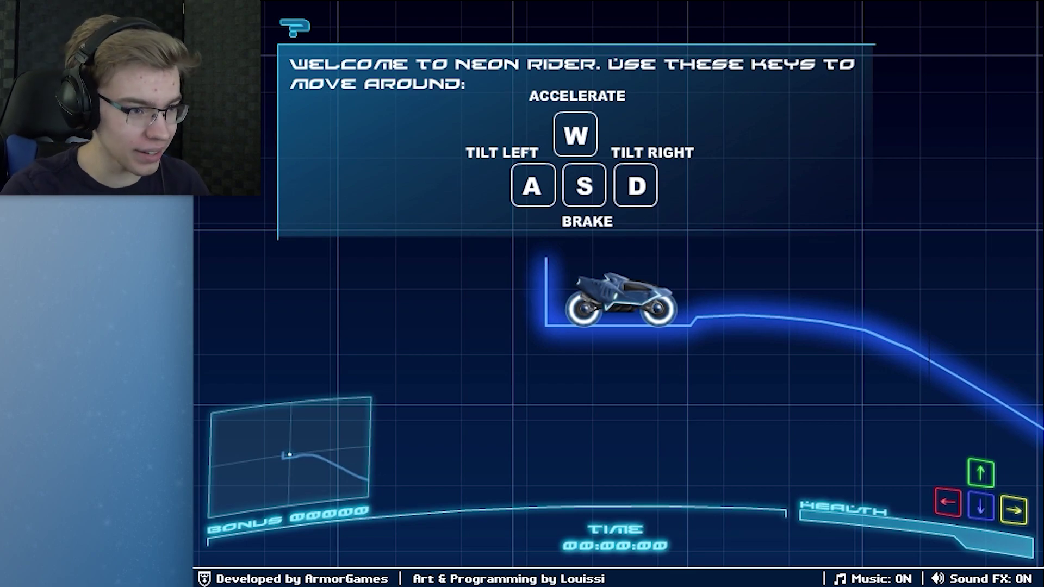
- Ride the Introduction track, switching the bike between green and red to match each track
{"action": "key", "text": "w"}
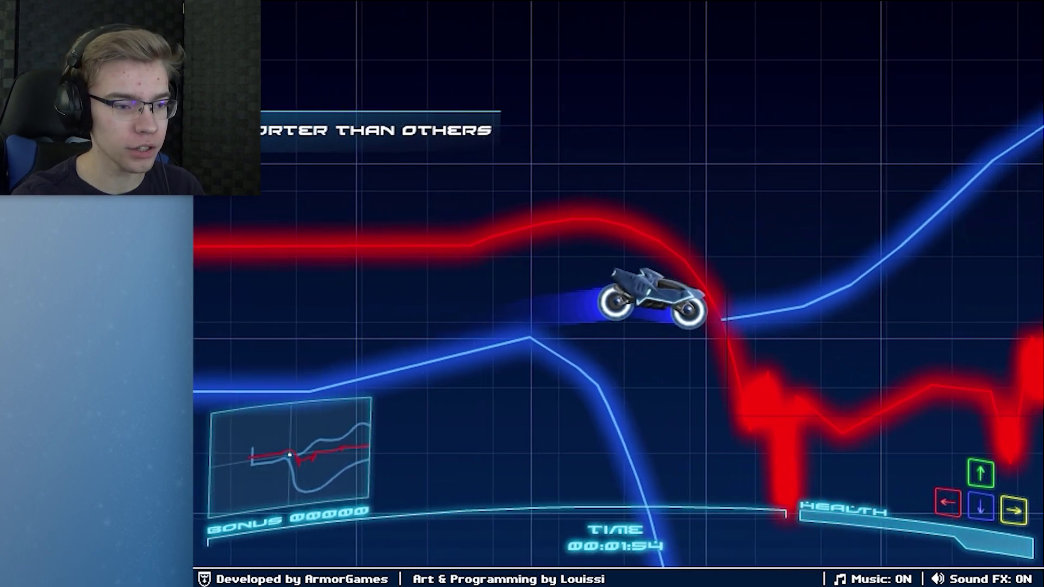
{"action": "key", "text": "Up"}
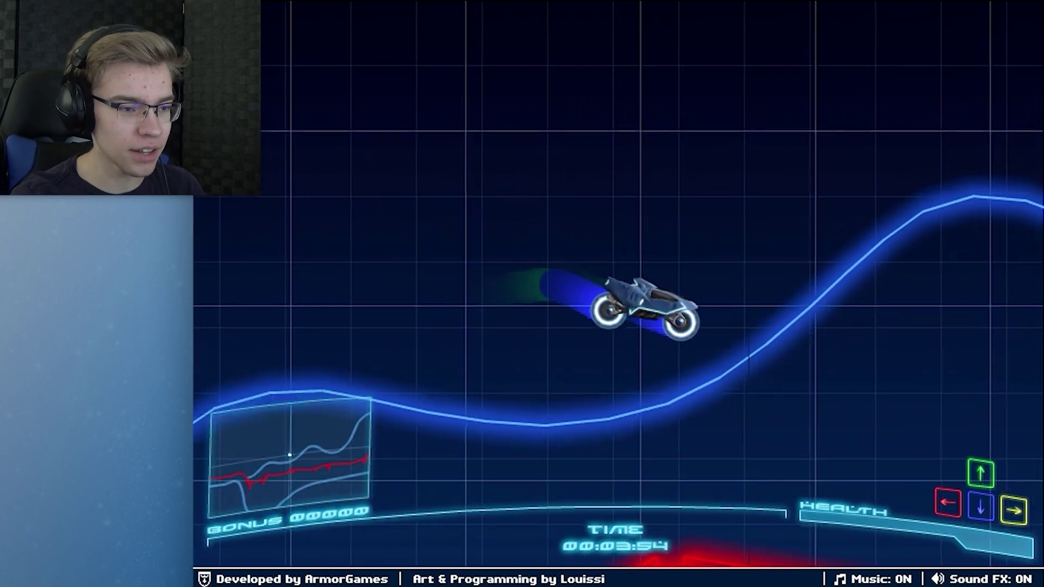
{"action": "key", "text": "Up"}
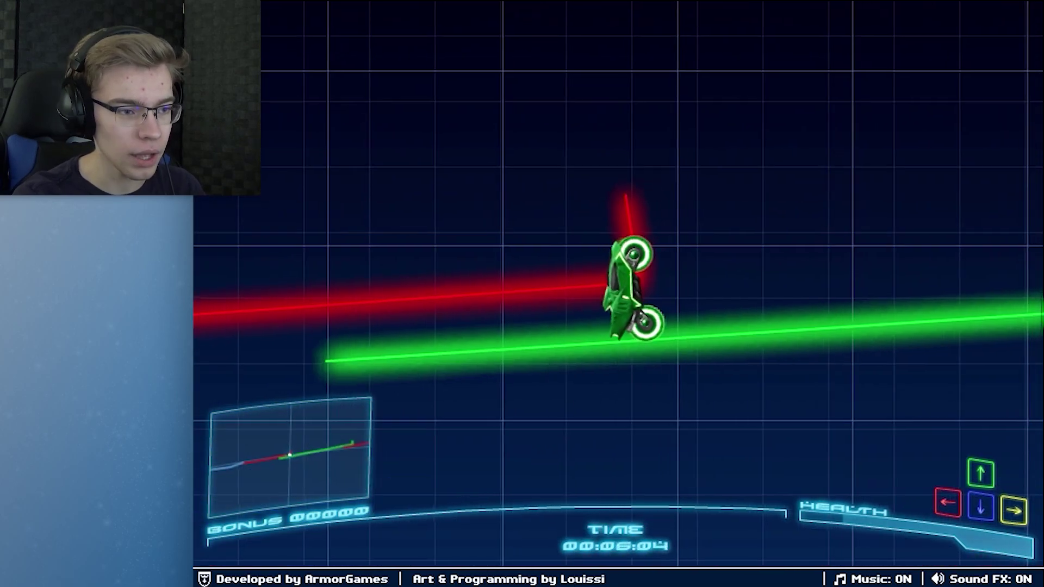
{"action": "key", "text": "Up"}
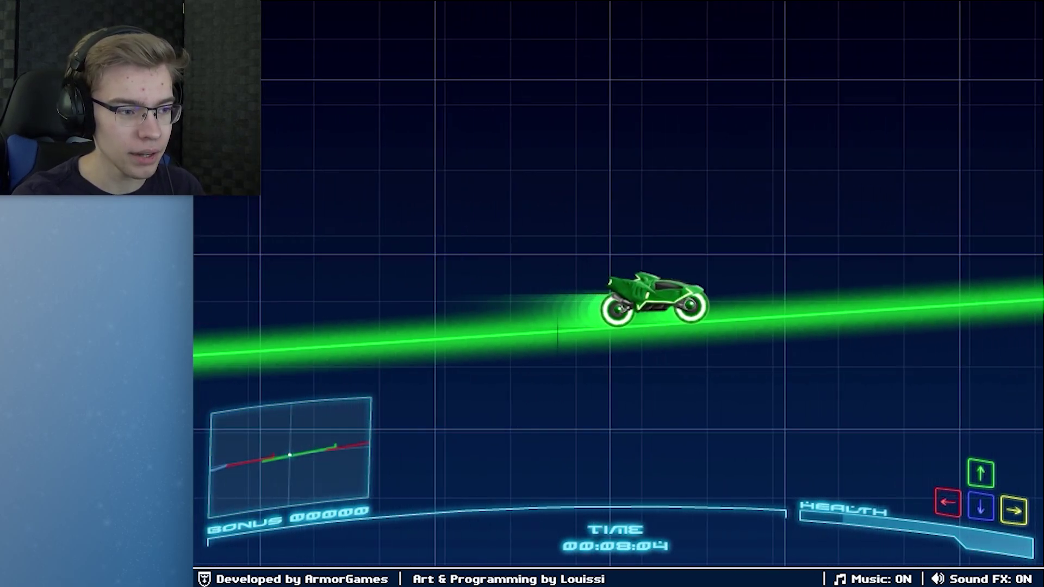
{"action": "key", "text": "Up"}
{"action": "key", "text": "Down"}
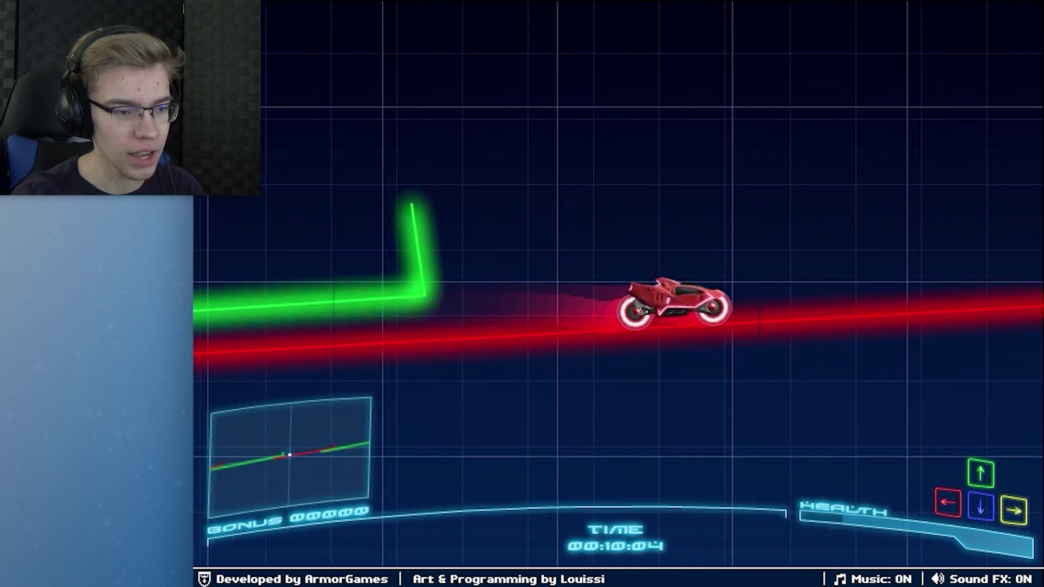
{"action": "key", "text": "Up"}
{"action": "key", "text": "Up"}
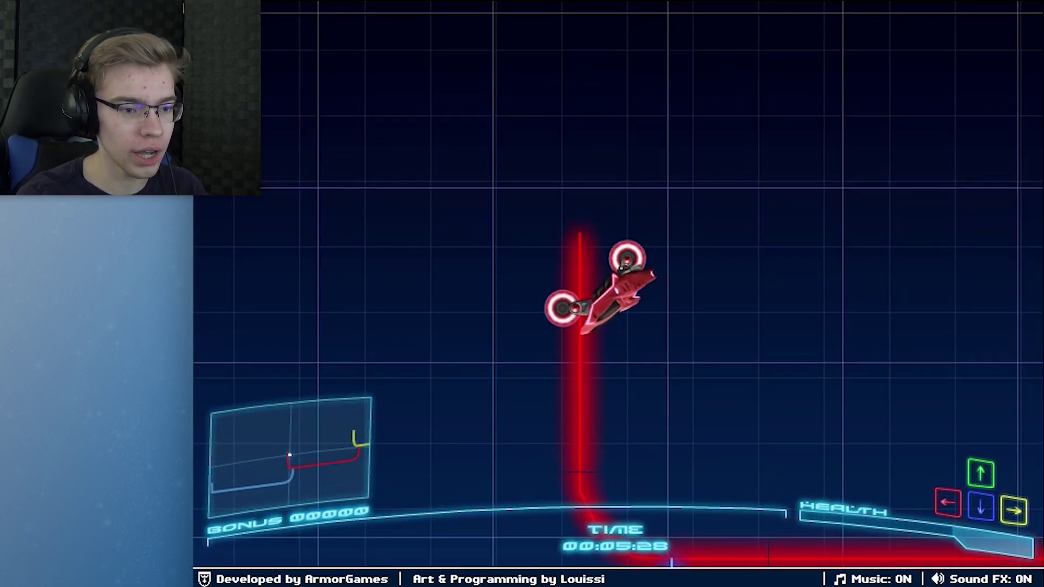
{"action": "key", "text": "Left"}
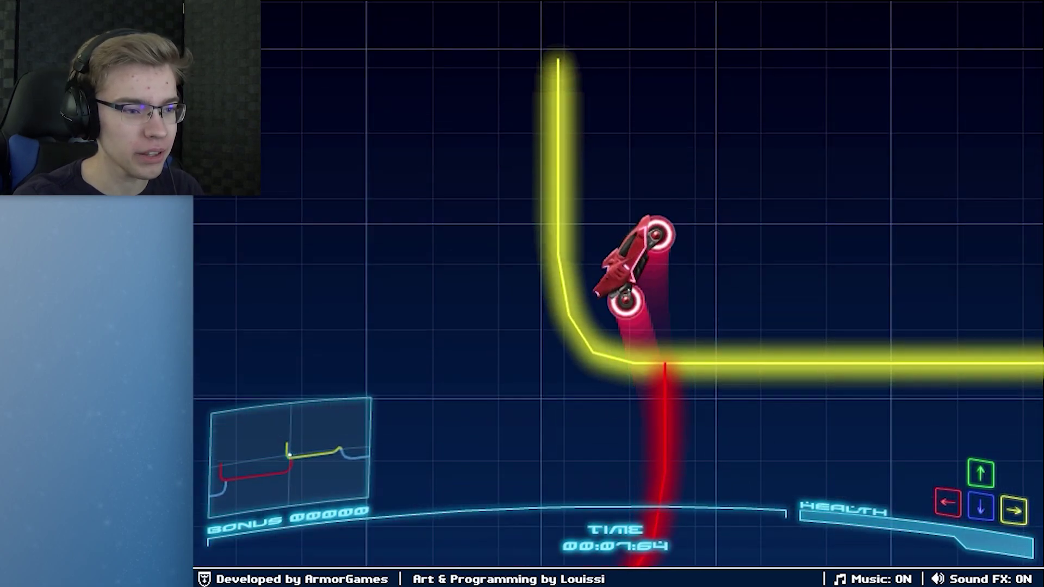
{"action": "key", "text": "Down"}
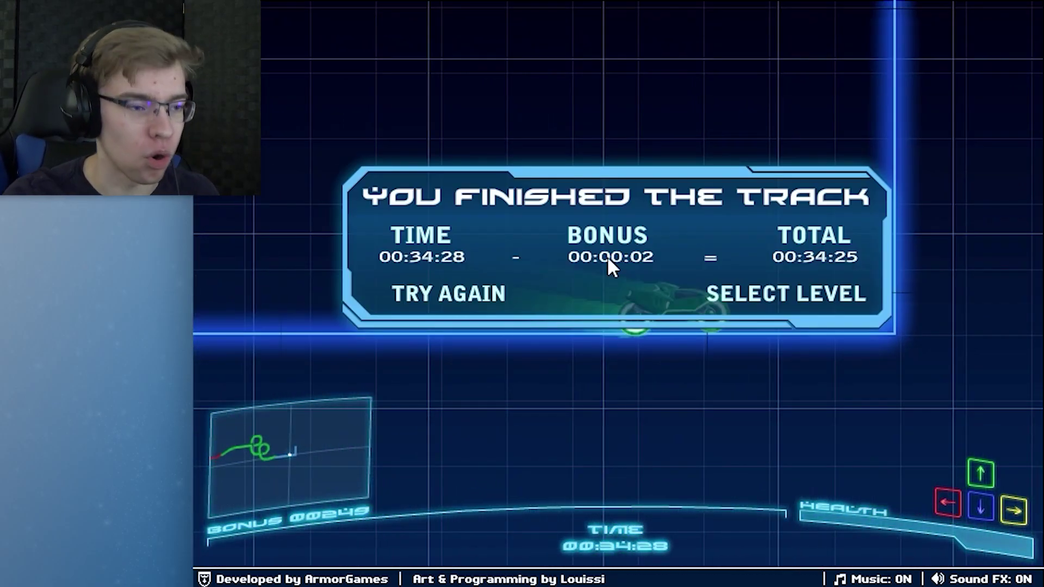
- Start the Alternatives level and ride its opening section, collecting orbs and turning red
{"action": "left_click", "coordinate": [759, 295]}
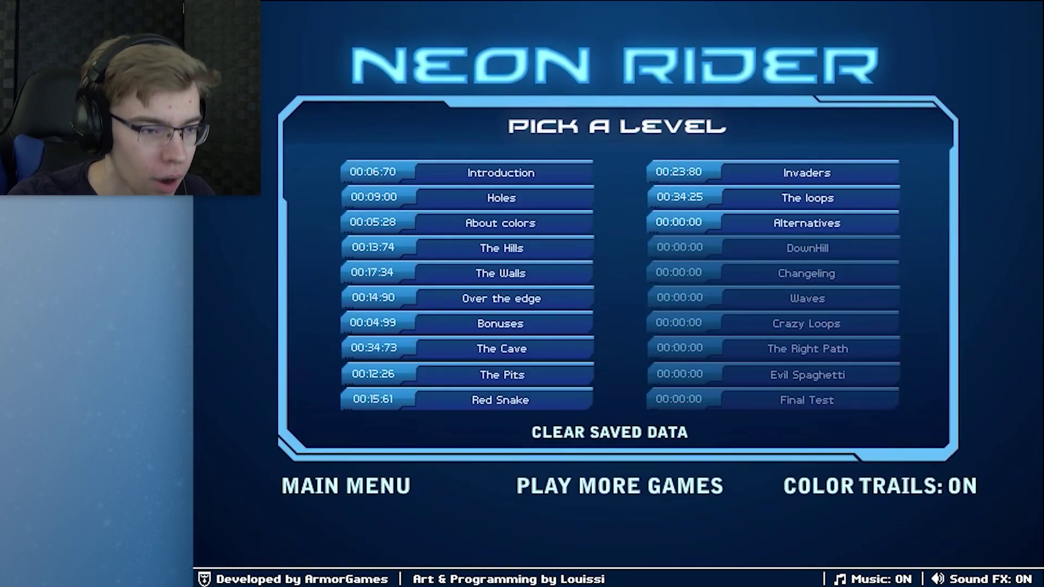
{"action": "left_click", "coordinate": [786, 232]}
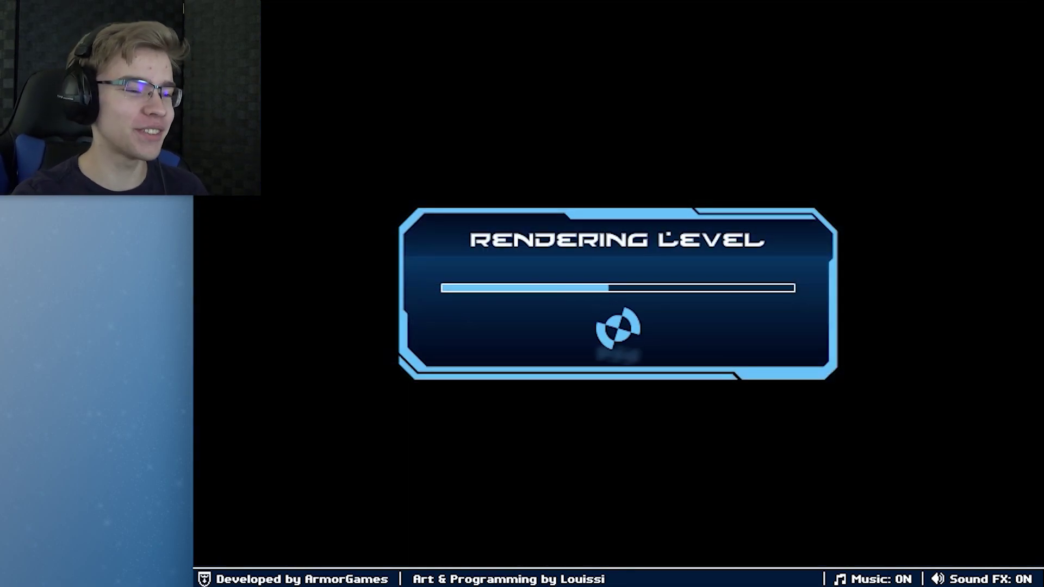
{"action": "key", "text": "Up"}
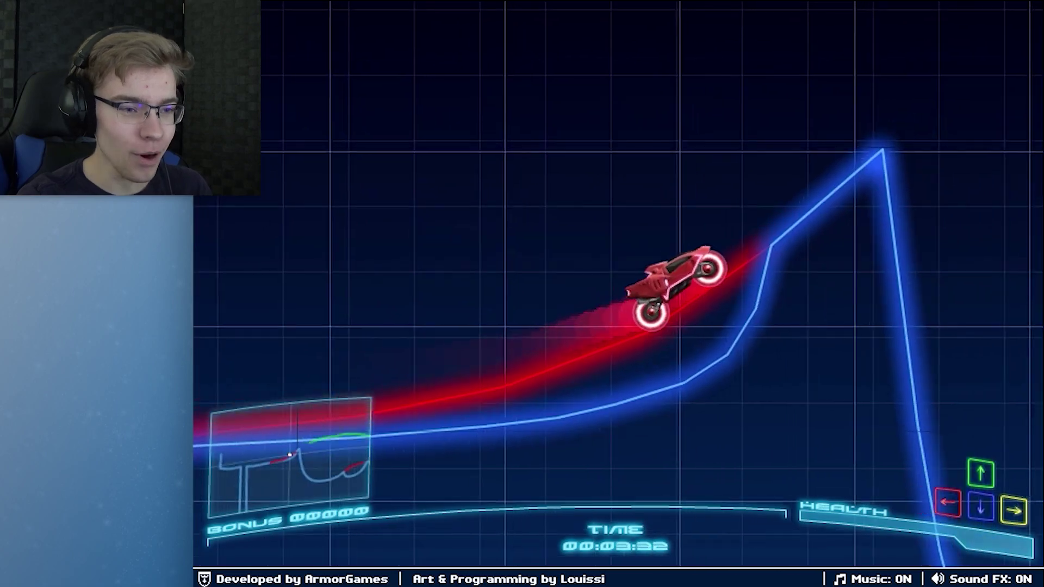
{"action": "key", "text": "Up"}
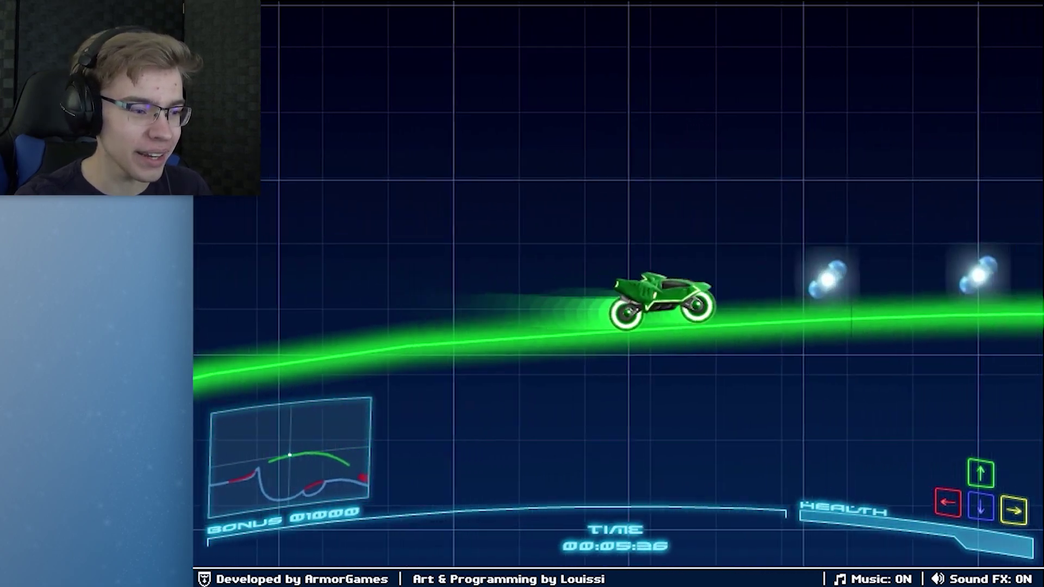
{"action": "key", "text": "Up"}
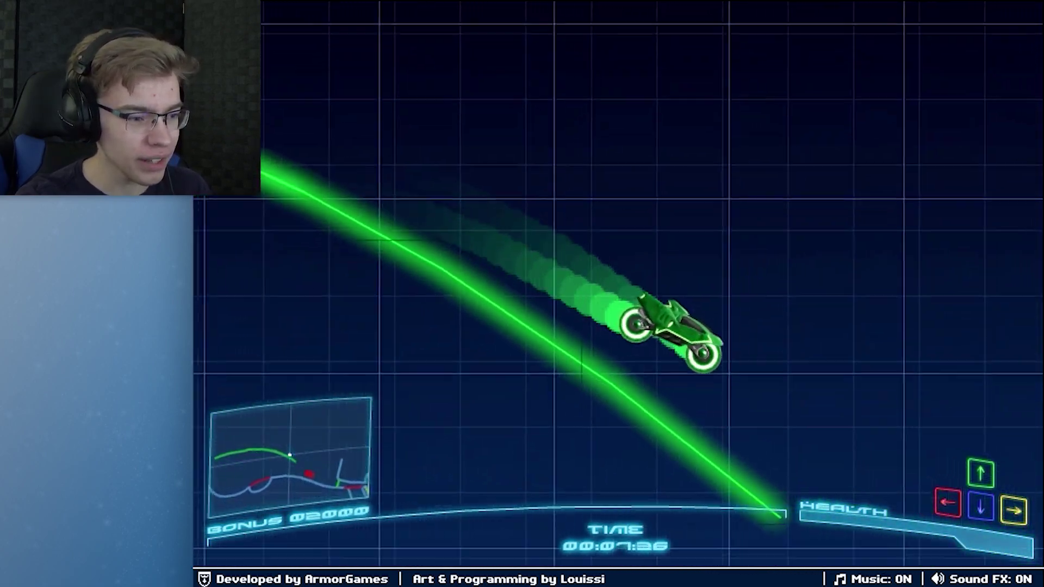
{"action": "key", "text": "Up"}
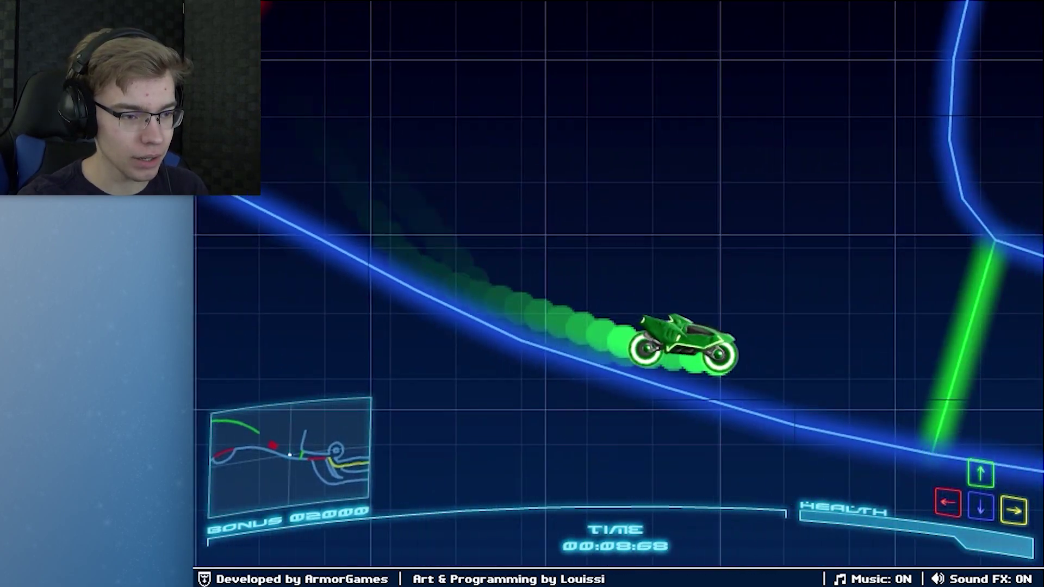
- Land the long downhill jump upright and ride on to the end of the track
{"action": "key", "text": "Up"}
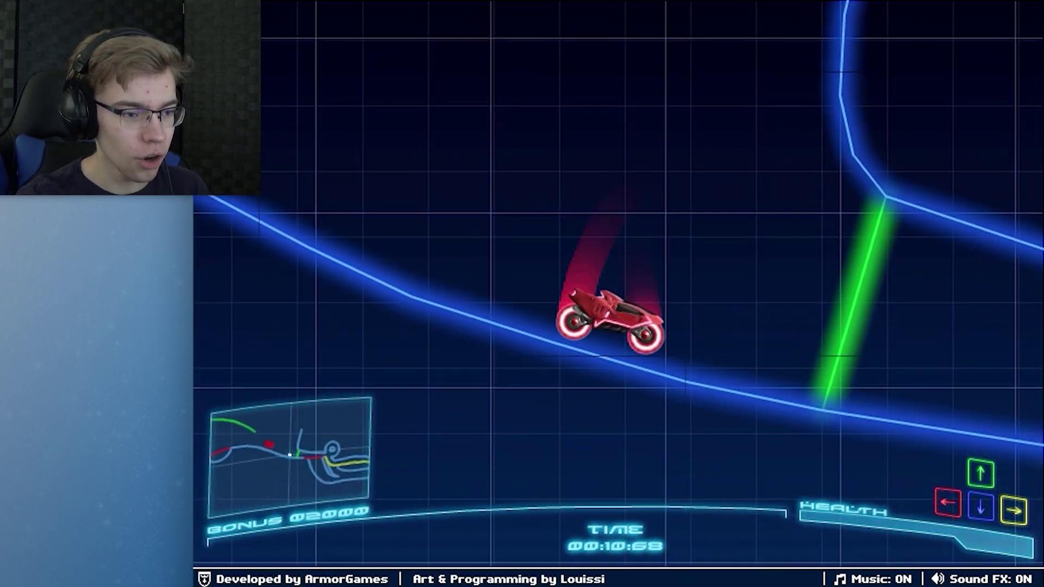
{"action": "key", "text": "Up"}
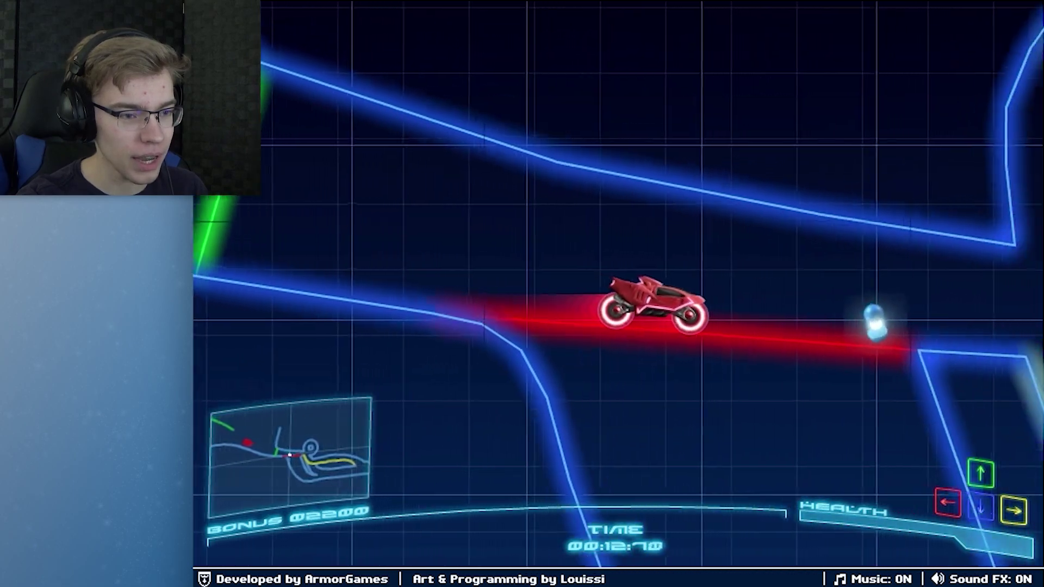
{"action": "key", "text": "Up"}
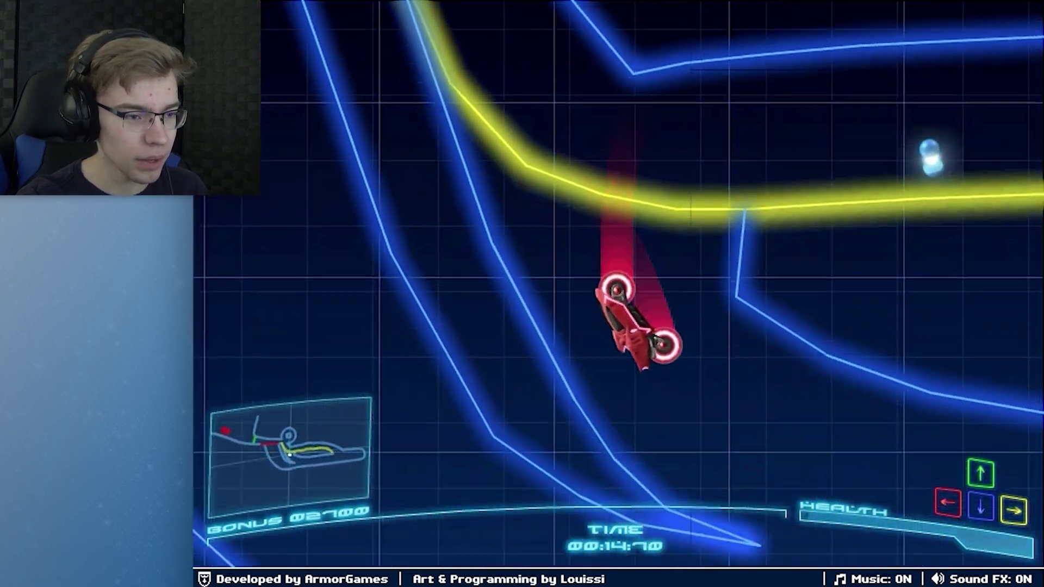
{"action": "key", "text": "Up"}
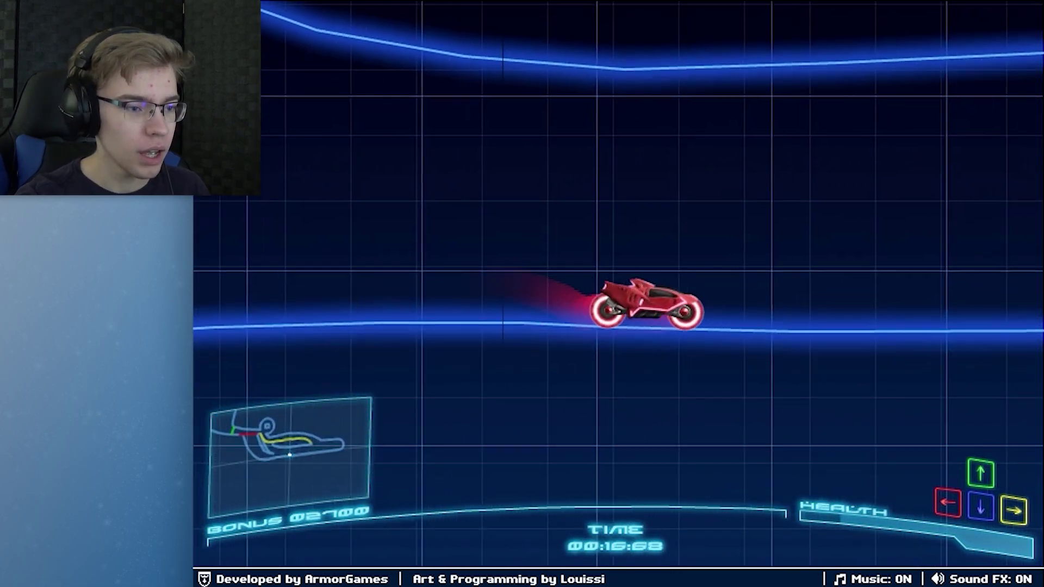
{"action": "key", "text": "Up"}
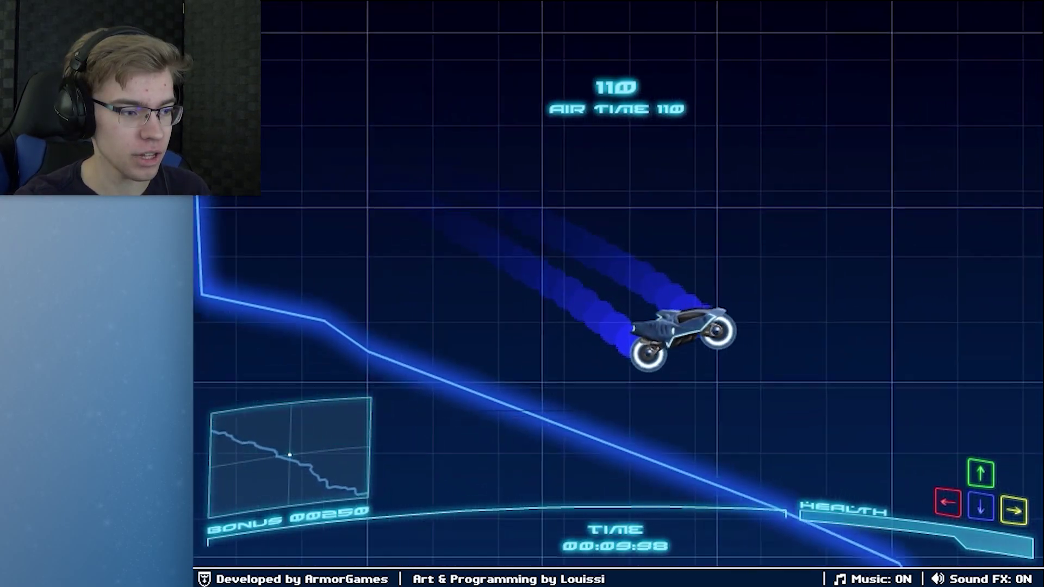
{"action": "key", "text": "Up"}
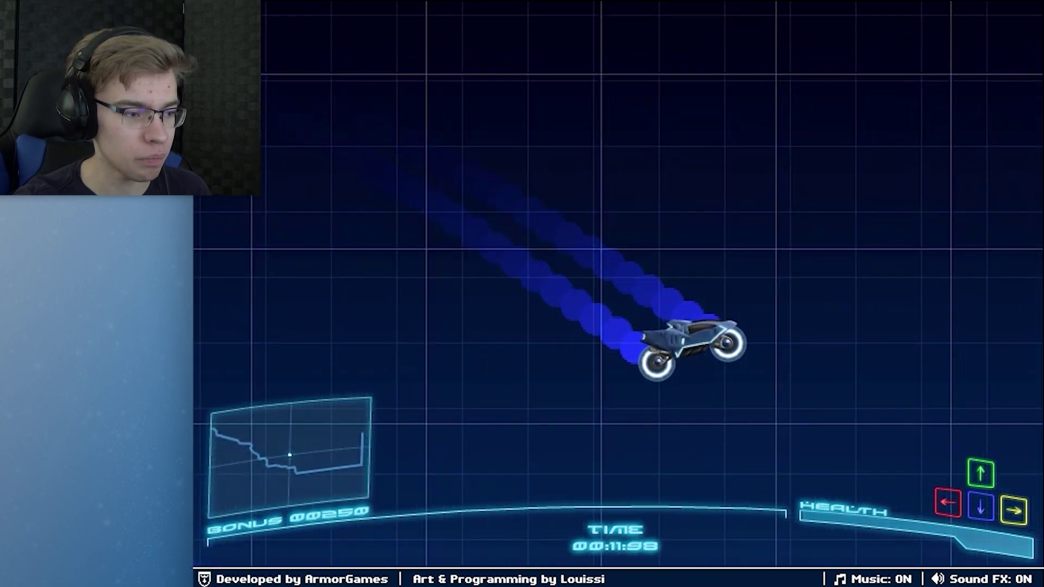
{"action": "key", "text": "Up"}
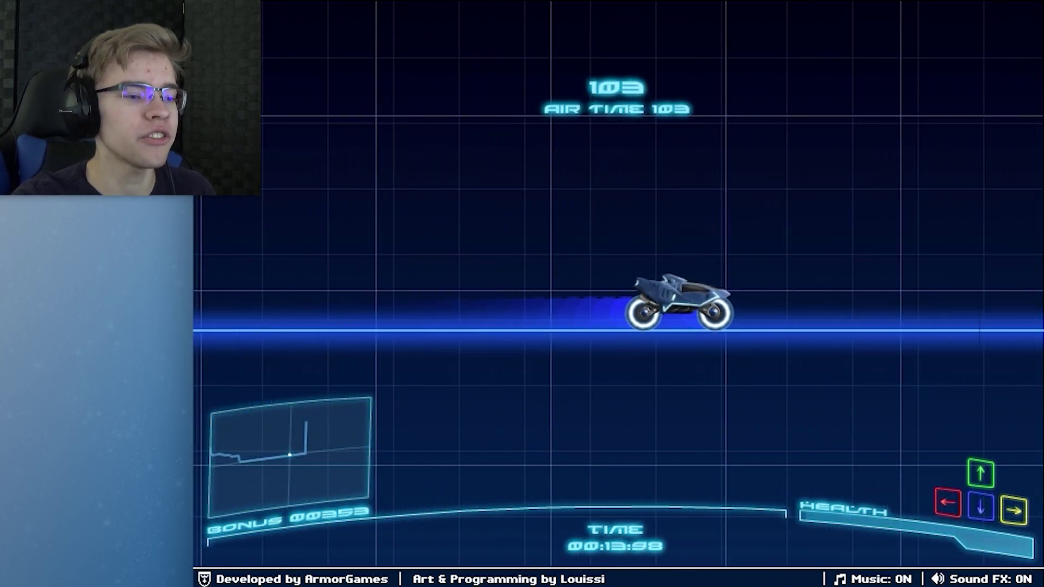
{"action": "left_click", "coordinate": [832, 292]}
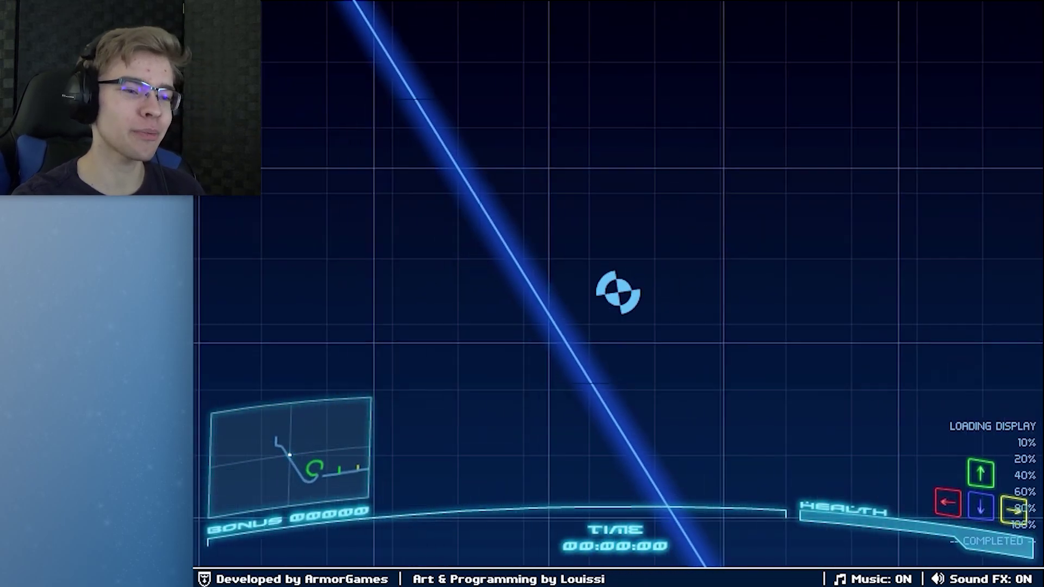
- Ride Changeling to the finish, turning the bike yellow, red and green to match tracks
{"action": "key", "text": "Up"}
{"action": "key", "text": "Up"}
{"action": "key", "text": "Up"}
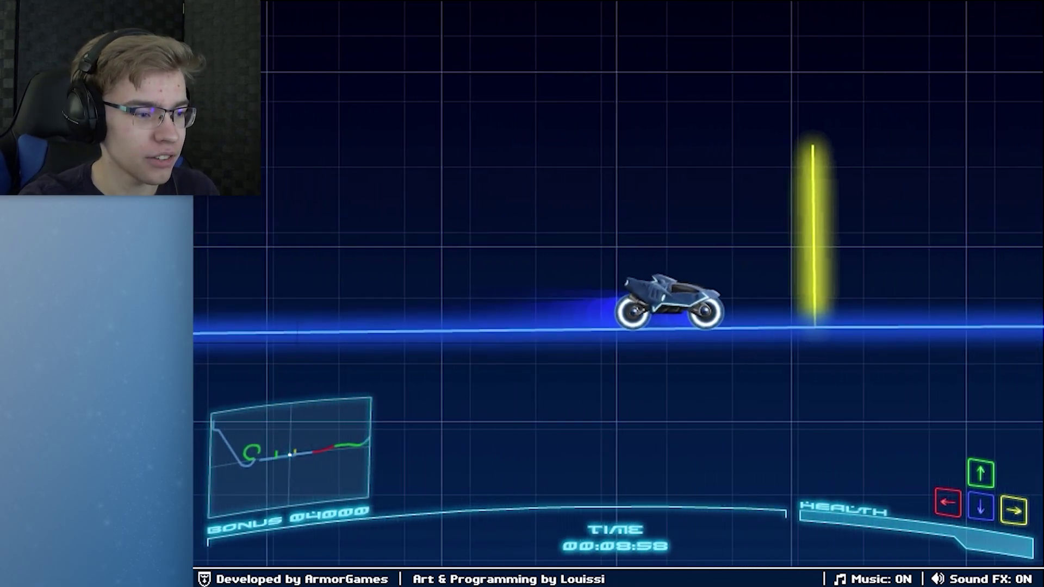
{"action": "key", "text": "Up"}
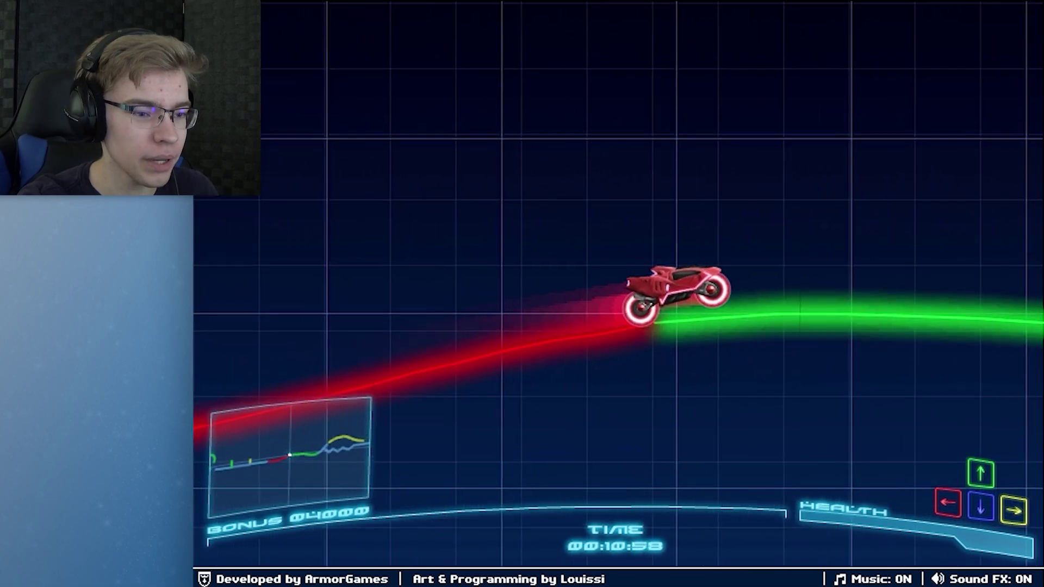
{"action": "key", "text": "Up"}
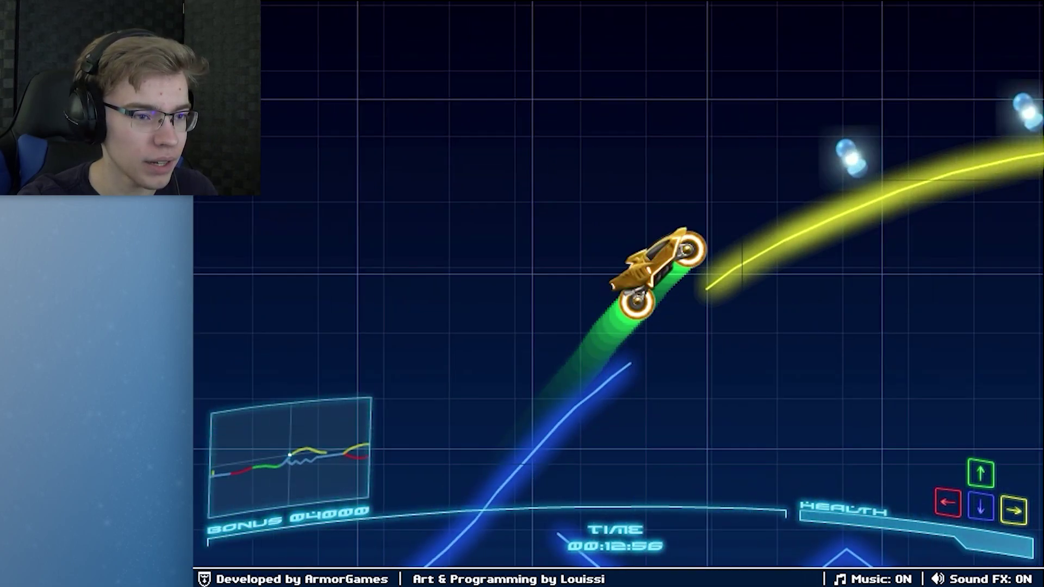
{"action": "key", "text": "Up"}
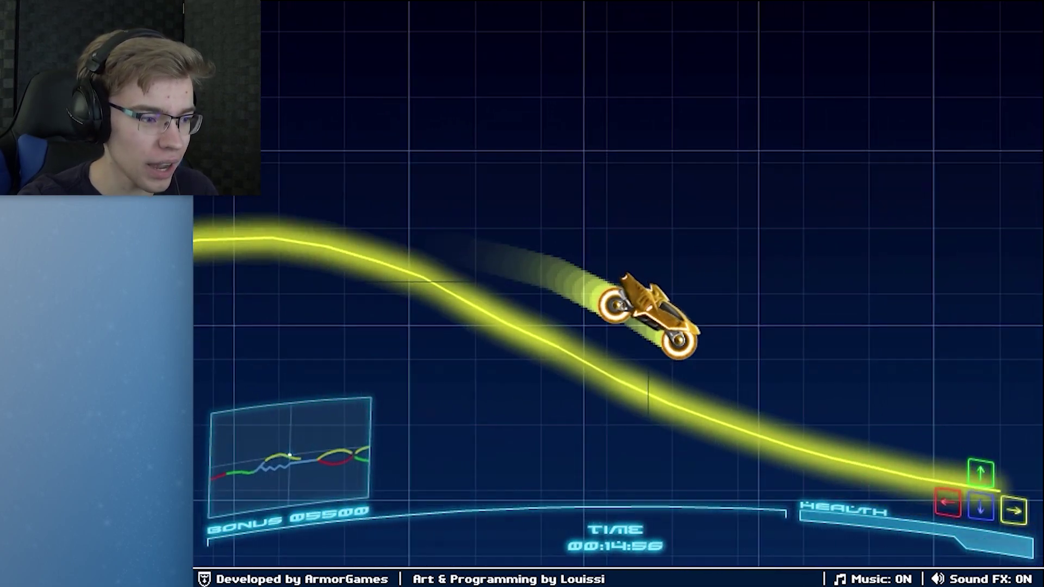
{"action": "key", "text": "Right"}
{"action": "key", "text": "Down"}
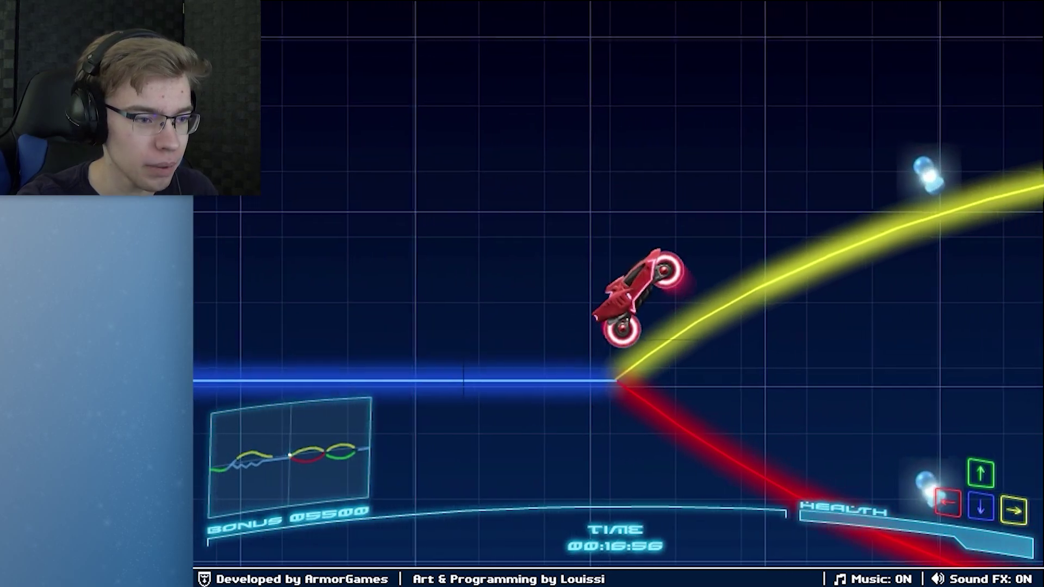
{"action": "key", "text": "Up"}
{"action": "key", "text": "Up"}
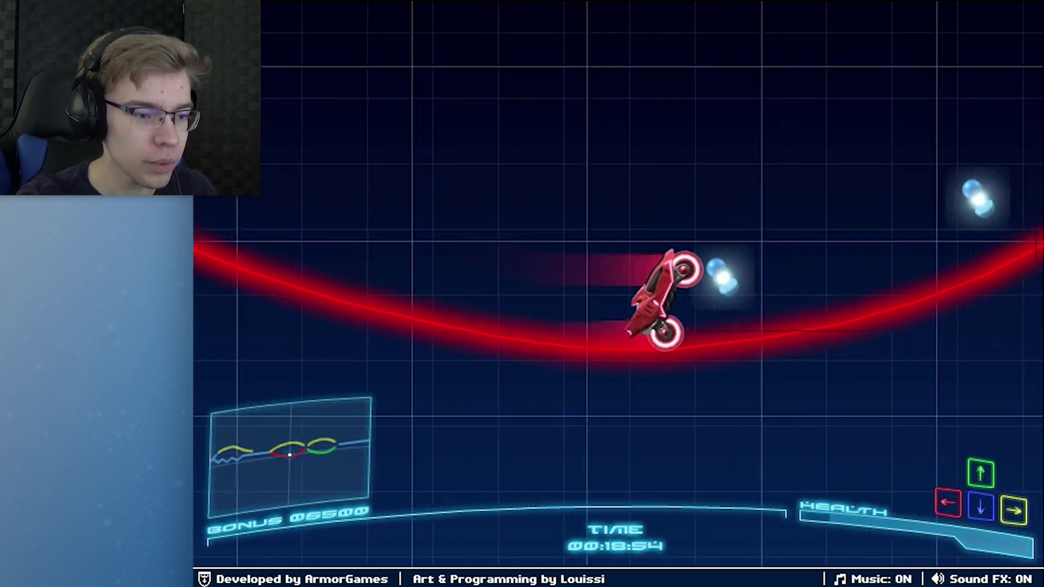
{"action": "key", "text": "Up"}
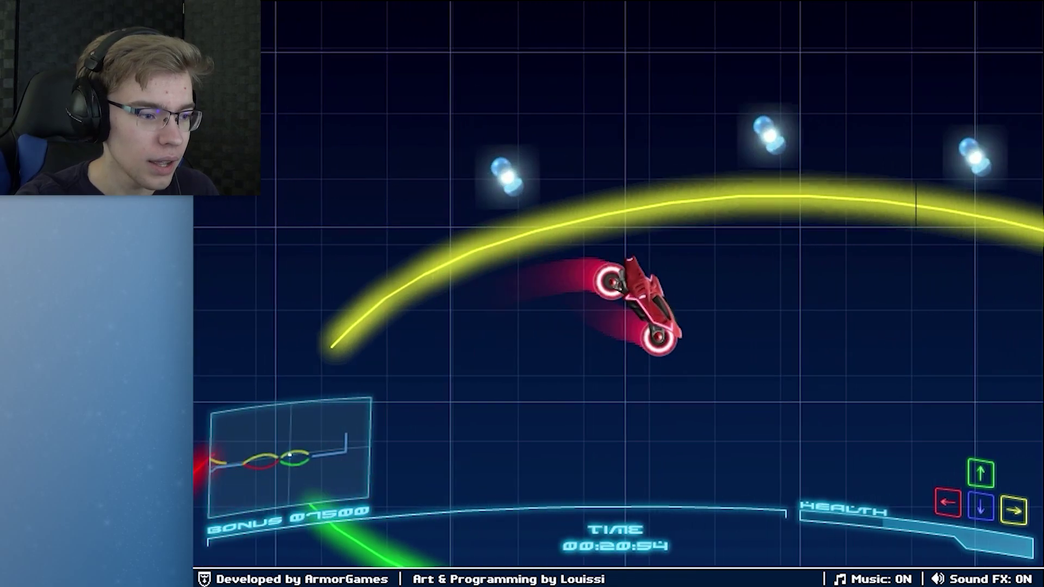
{"action": "key", "text": "Down"}
{"action": "key", "text": "Up"}
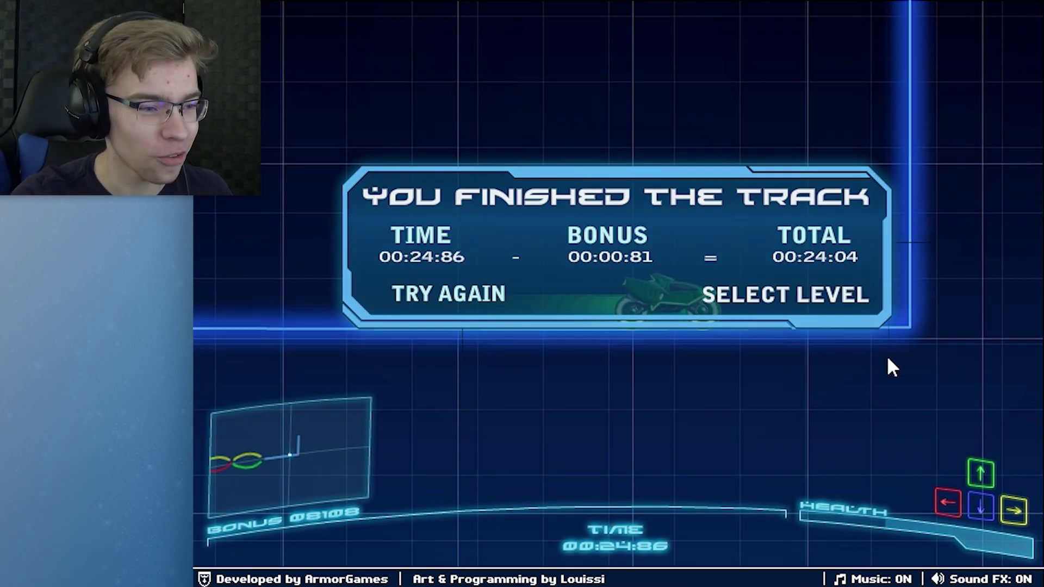
- Start Waves and ride its opening, turning the bike yellow then red
{"action": "left_click", "coordinate": [820, 312]}
{"action": "left_click", "coordinate": [802, 302]}
{"action": "key", "text": "Up"}
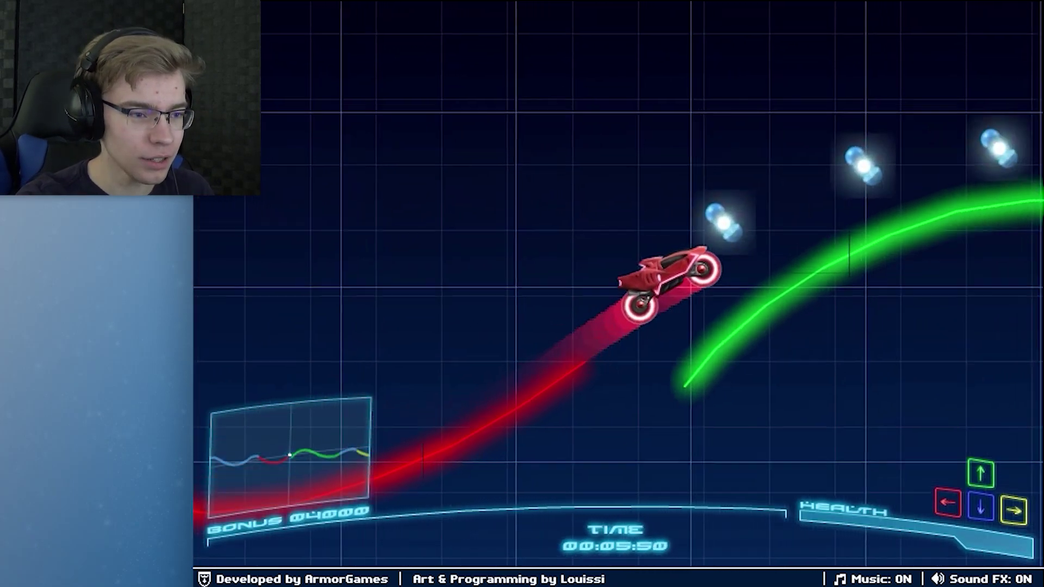
{"action": "key", "text": "Up"}
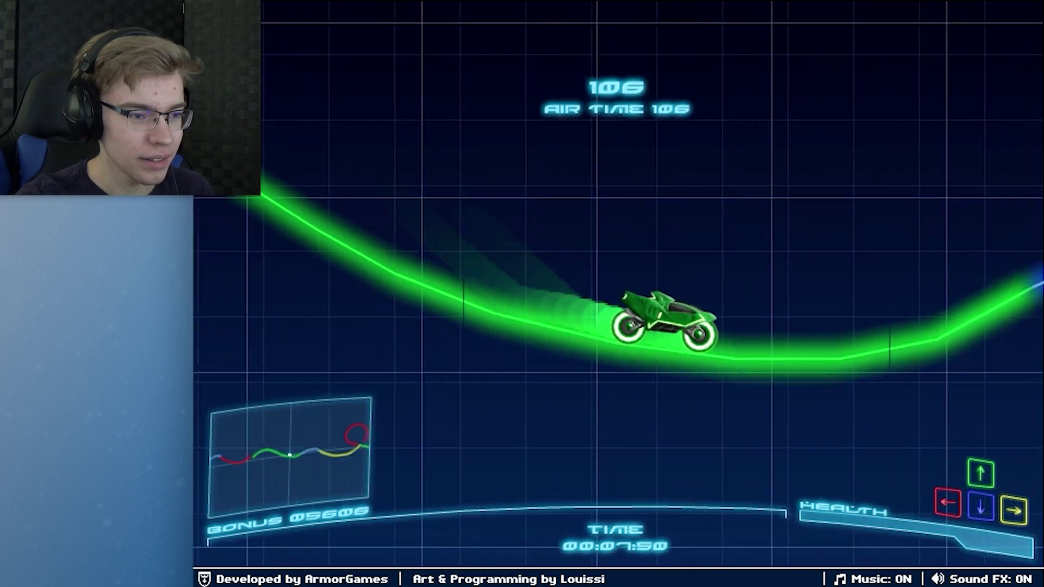
{"action": "key", "text": "Down"}
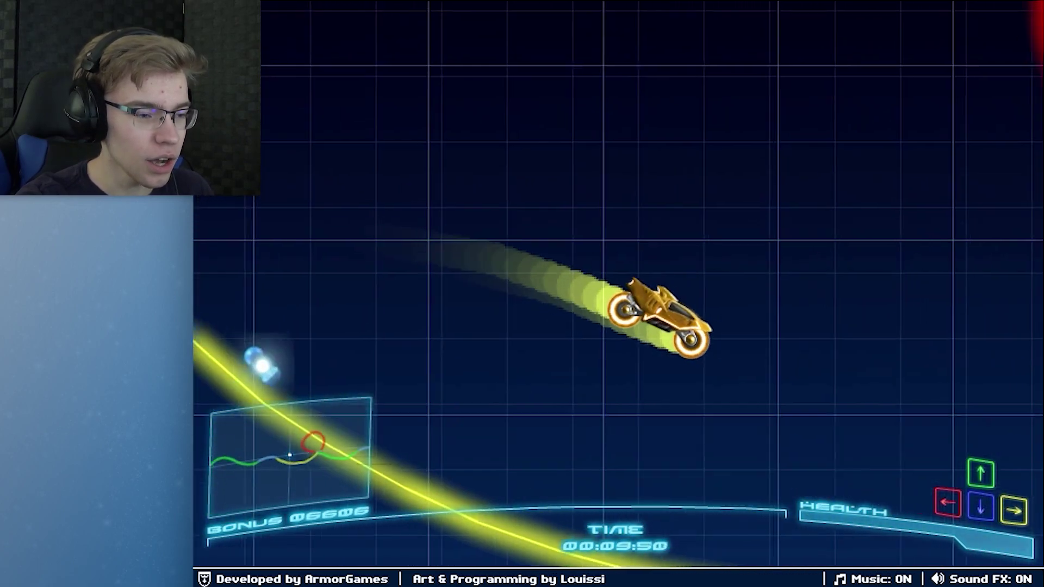
{"action": "key", "text": "Up"}
{"action": "key", "text": "Down"}
{"action": "key", "text": "Up"}
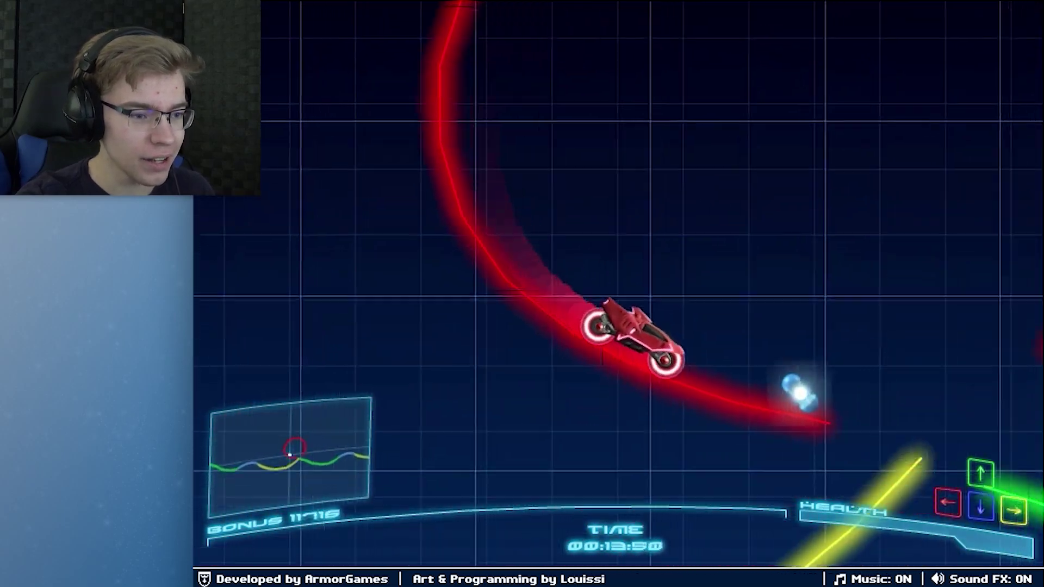
- Finish Waves, switching colours with X and Z, then start The Right Path
{"action": "key", "text": "Up"}
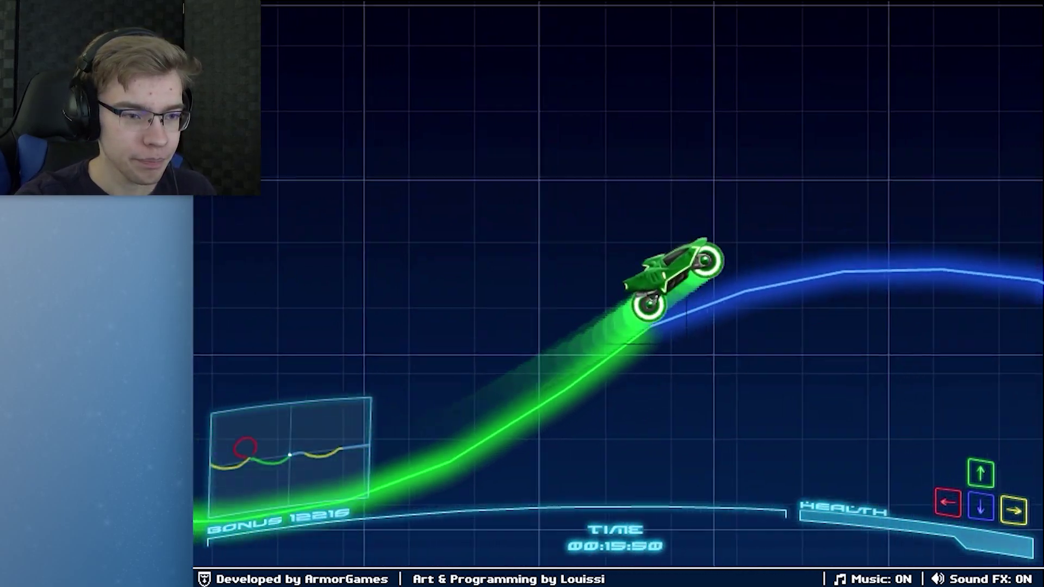
{"action": "key", "text": "Down"}
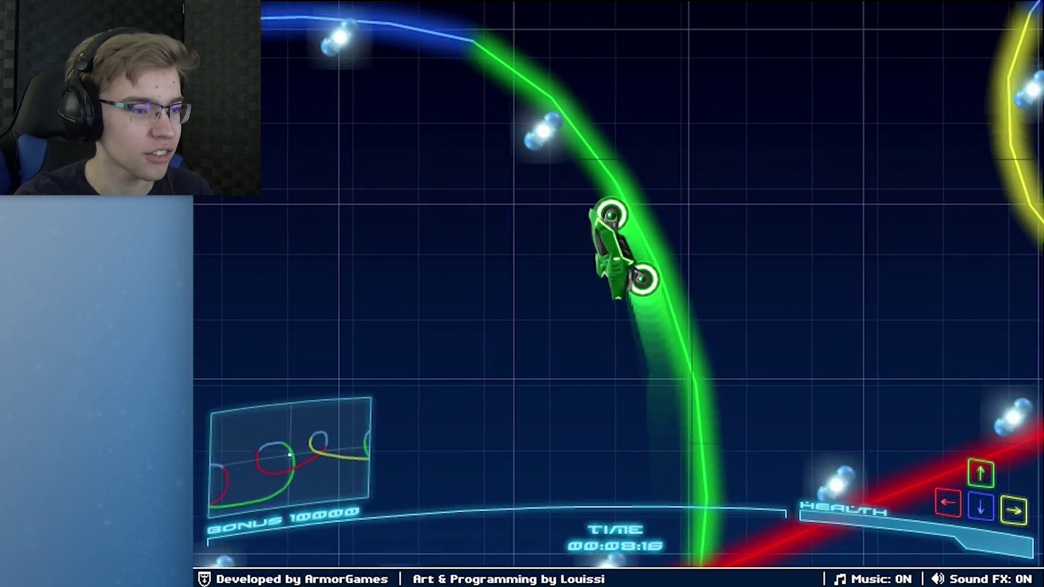
{"action": "key", "text": "x"}
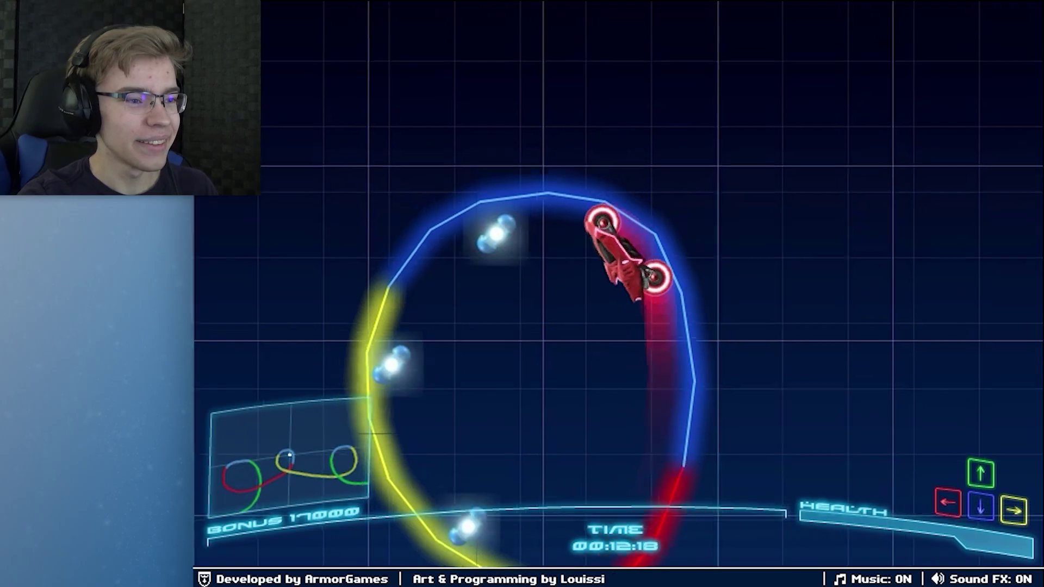
{"action": "key", "text": "z"}
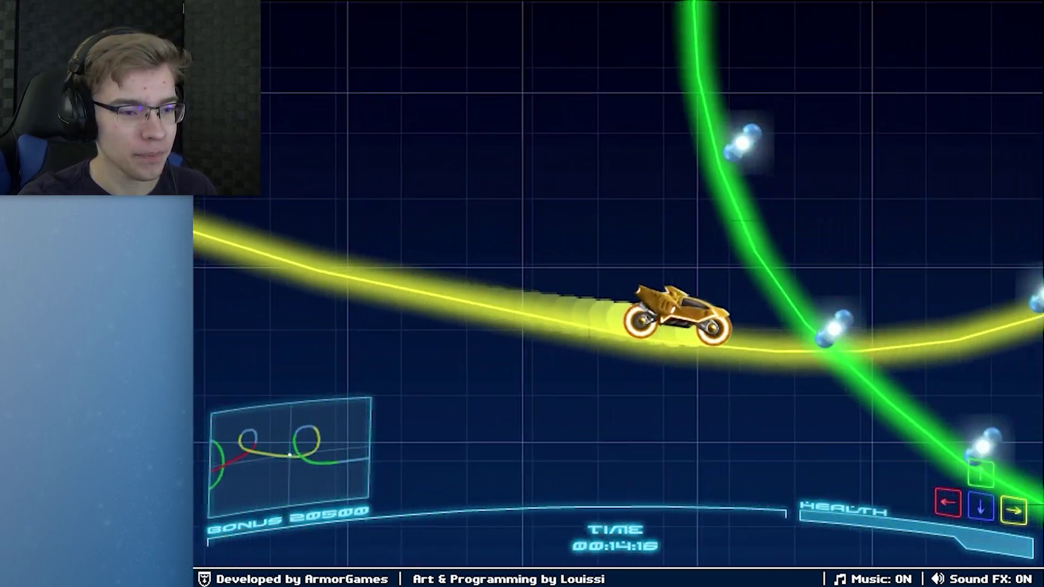
{"action": "key", "text": "Up"}
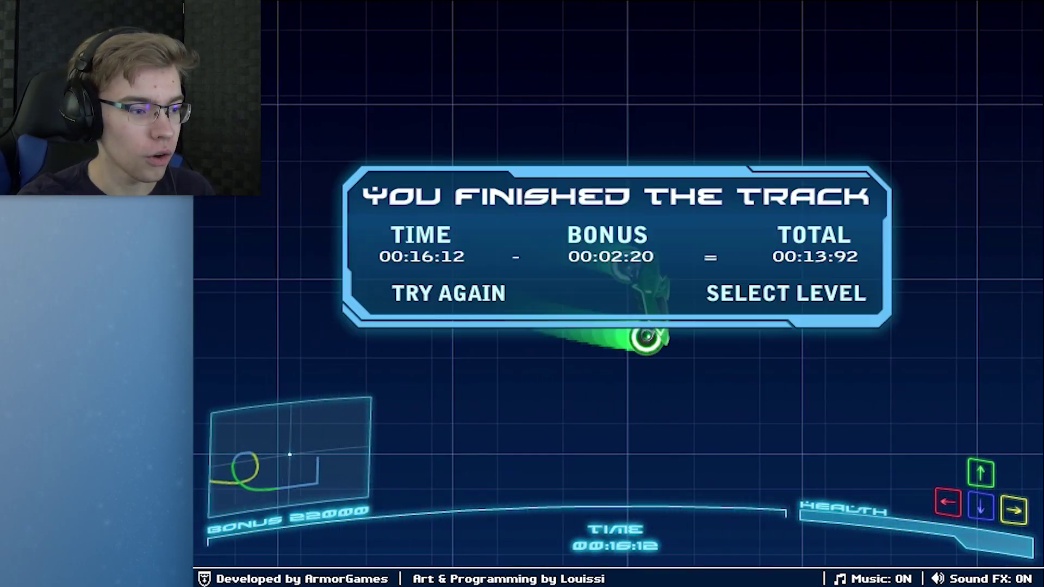
{"action": "left_click", "coordinate": [795, 296]}
{"action": "left_click", "coordinate": [808, 349]}
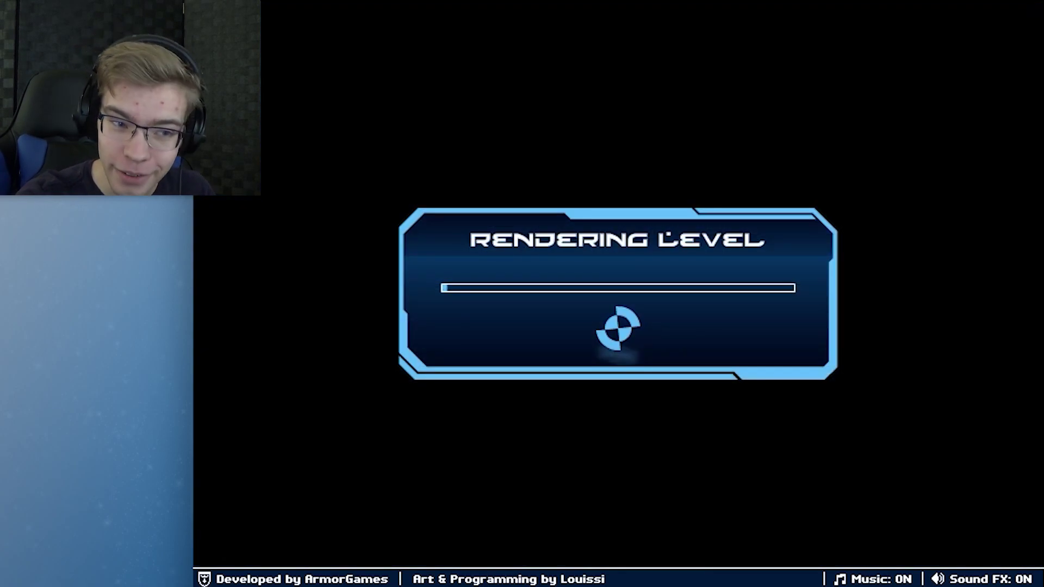
- Ride The Right Path through red, green, yellow and blue tracks, jumping the final ramp
{"action": "key", "text": "Up"}
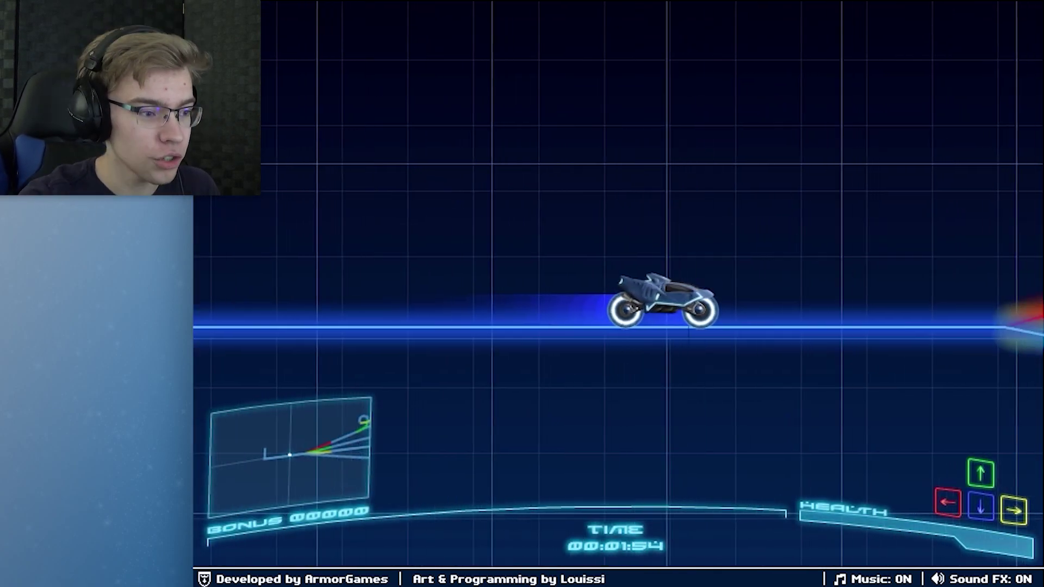
{"action": "key", "text": "Up"}
{"action": "key", "text": "Down"}
{"action": "key", "text": "Up"}
{"action": "key", "text": "Right"}
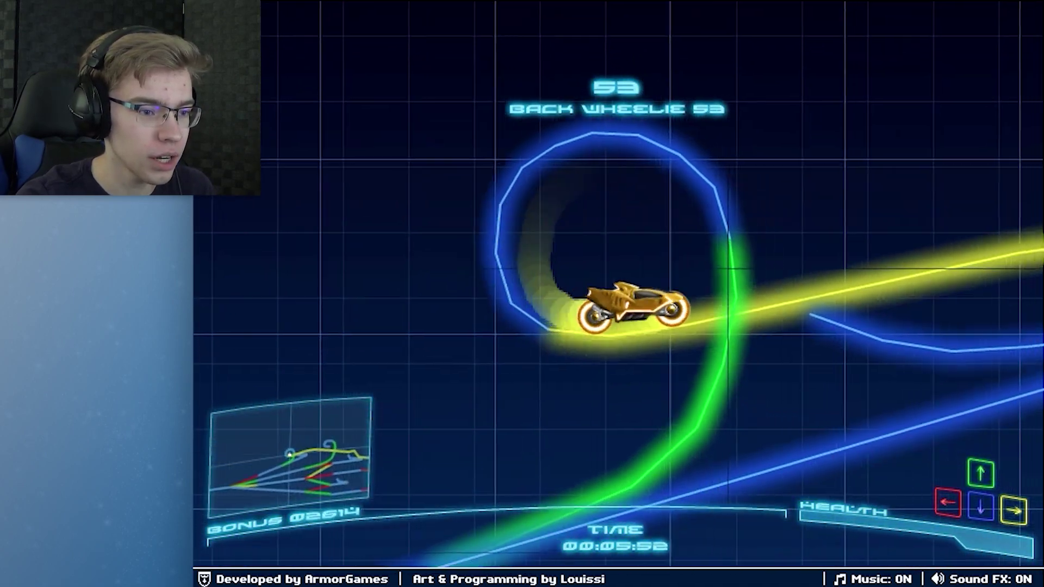
{"action": "key", "text": "Up"}
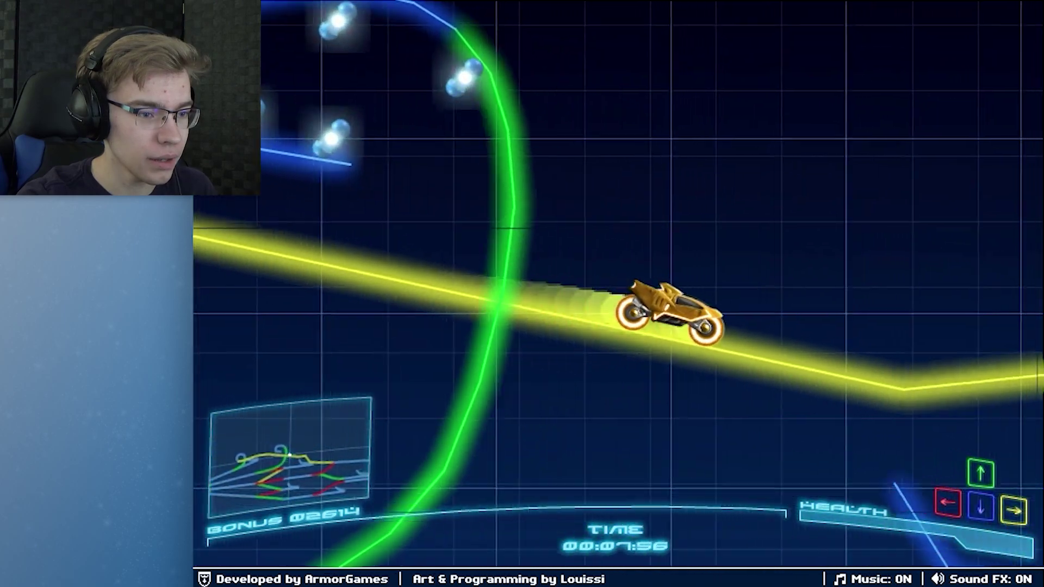
{"action": "key", "text": "Up"}
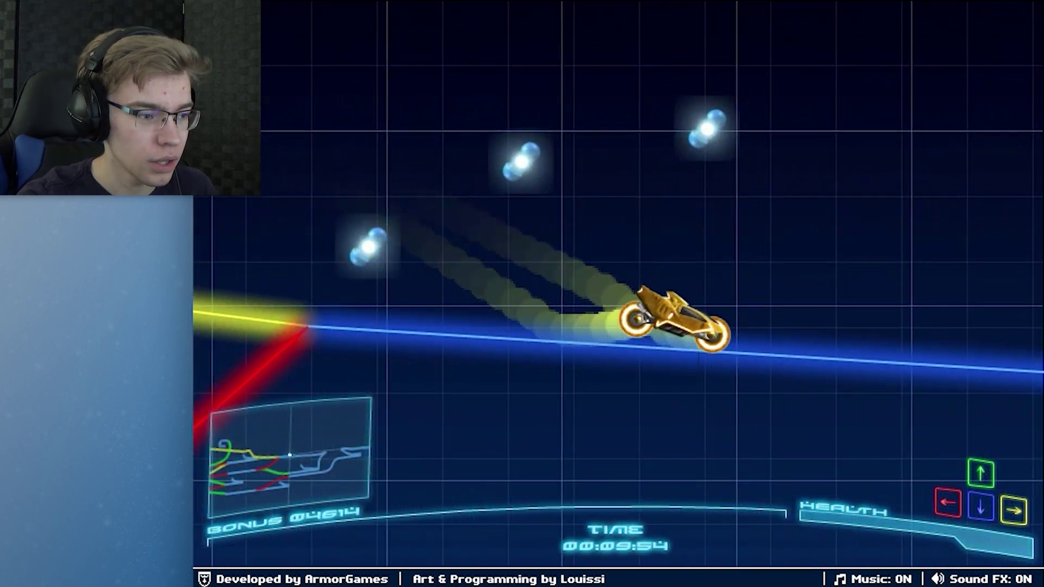
{"action": "key", "text": "Down"}
{"action": "key", "text": "Up"}
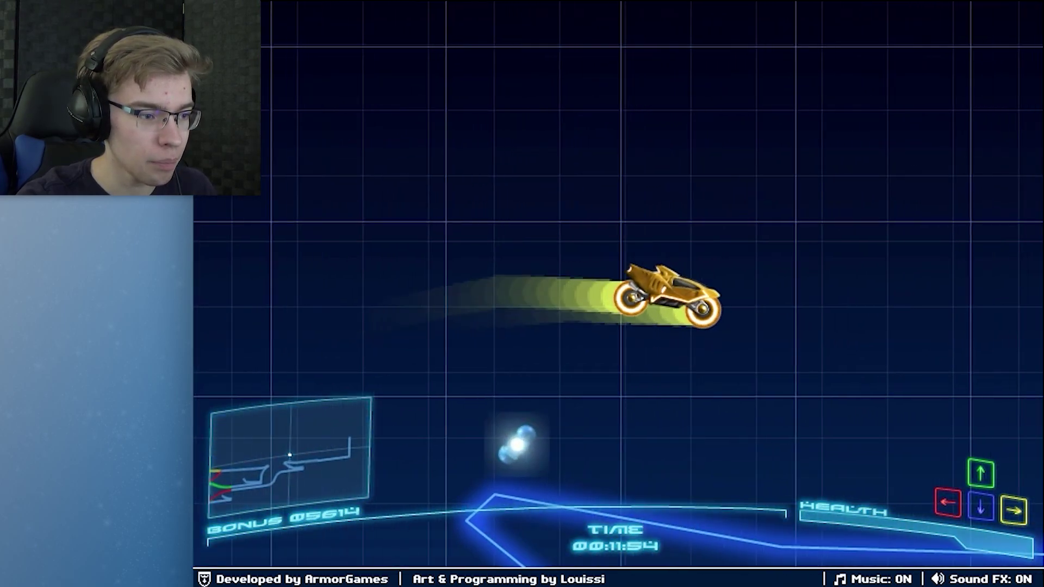
{"action": "key", "text": "Right"}
{"action": "key", "text": "Up"}
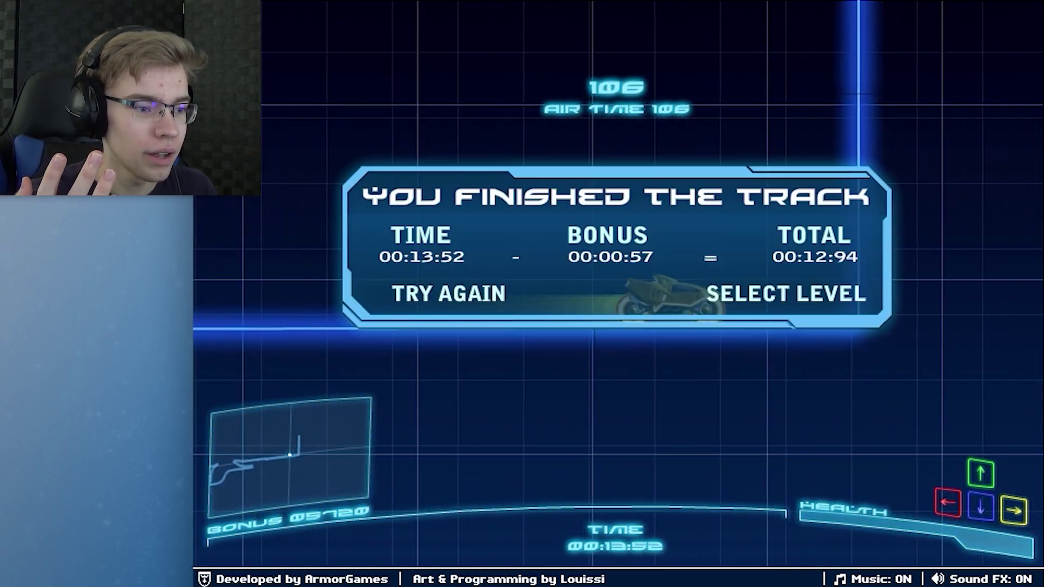
- Start Evil Spaghetti and ride into the first green loop until the run fails
{"action": "left_click", "coordinate": [786, 294]}
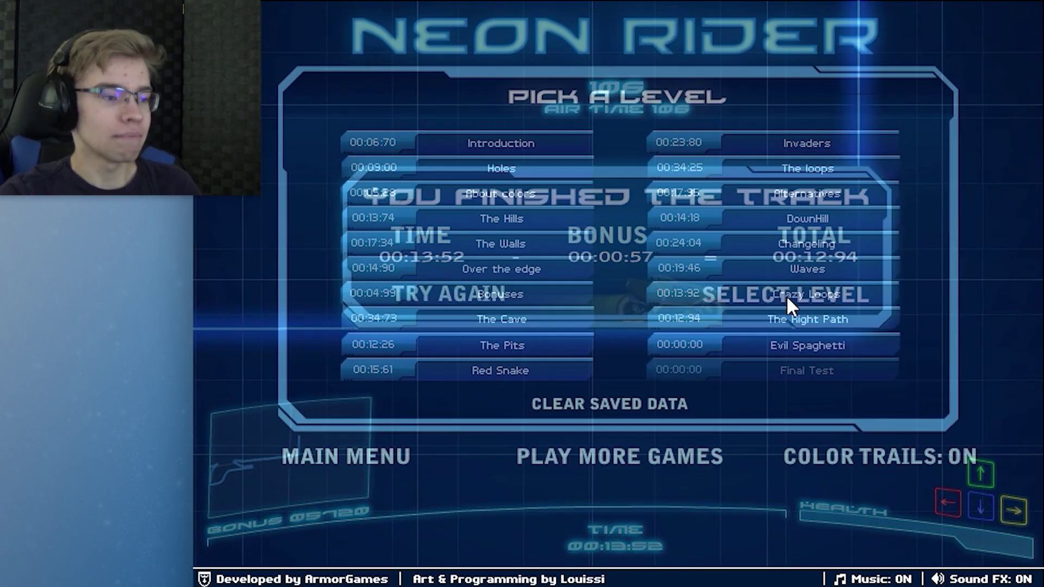
{"action": "left_click", "coordinate": [836, 380]}
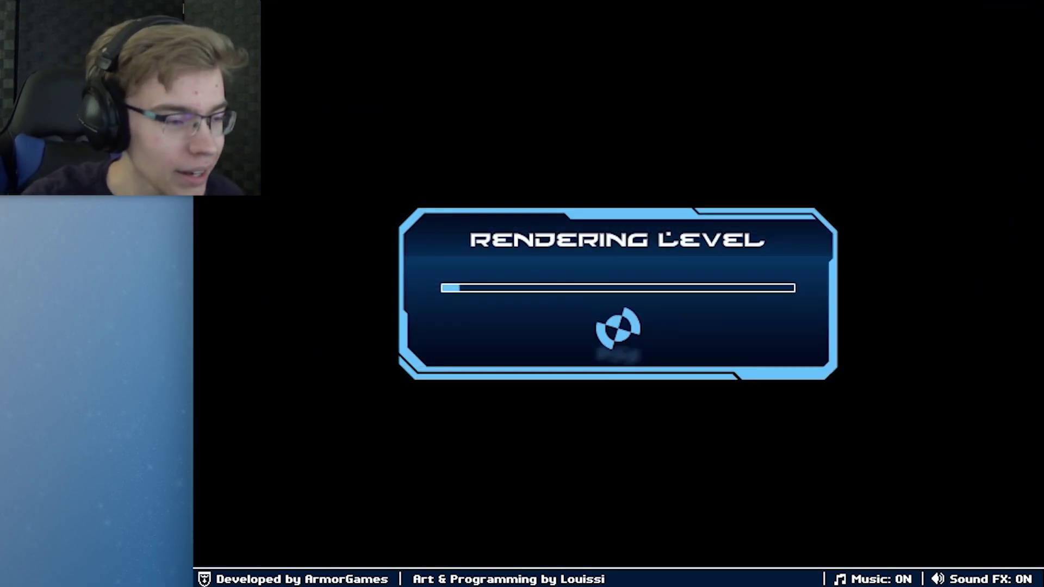
{"action": "key", "text": "Up"}
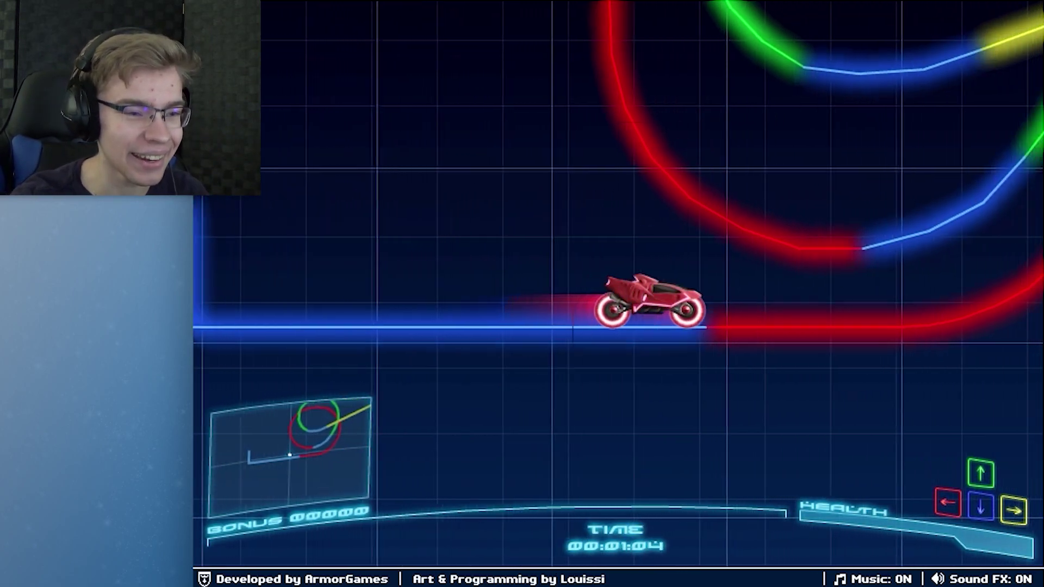
{"action": "key", "text": "Up"}
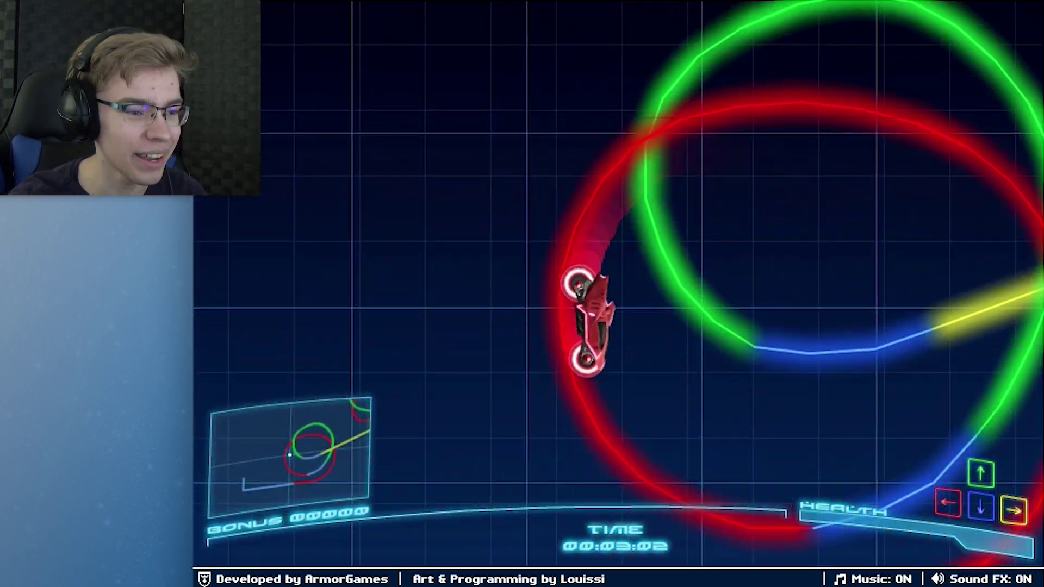
{"action": "key", "text": "Up"}
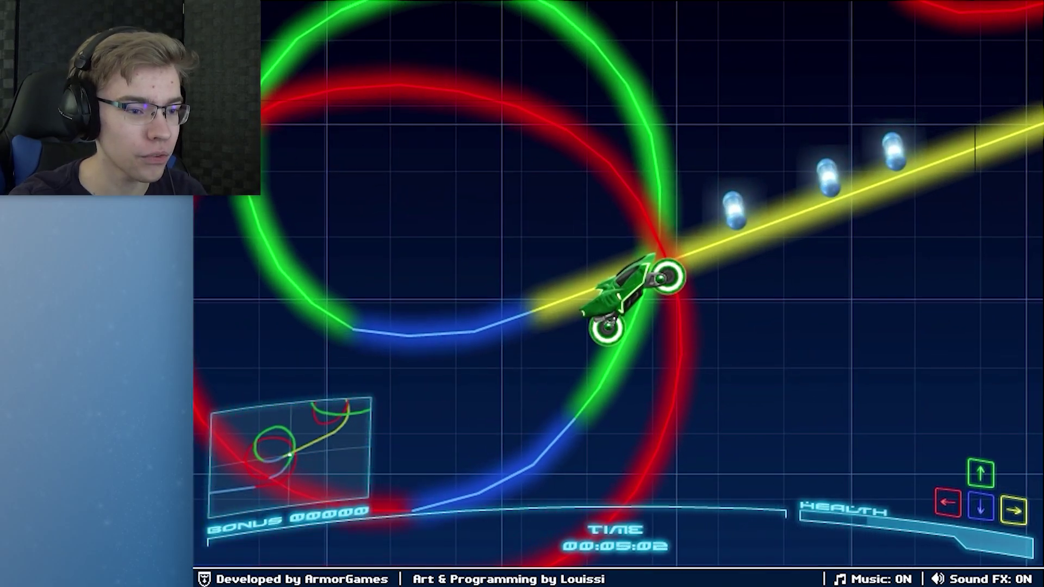
{"action": "key", "text": "Down"}
- Restart Evil Spaghetti and ride to the finish, switching yellow, red and green
{"action": "left_click", "coordinate": [767, 302]}
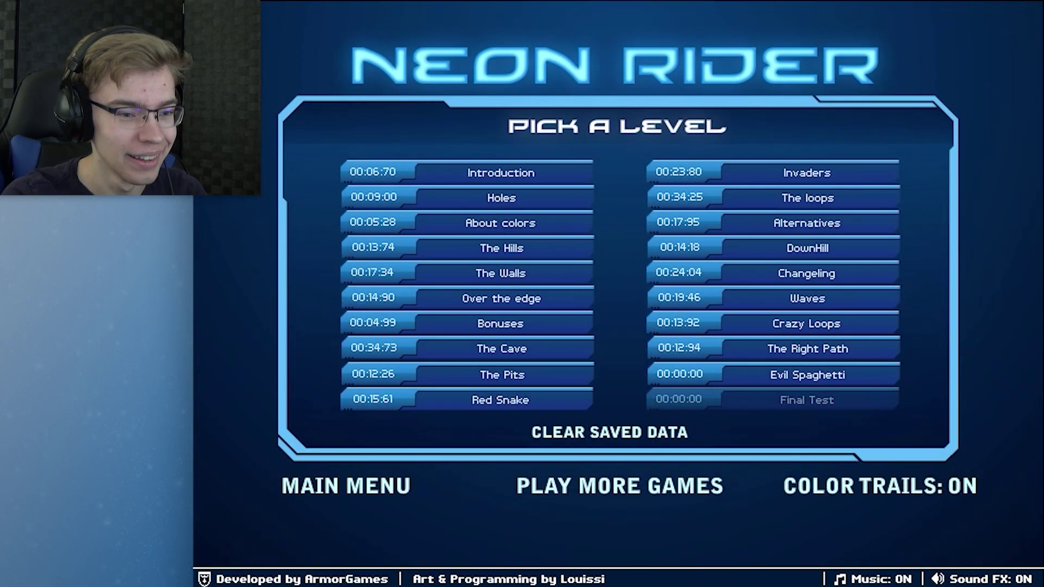
{"action": "left_click", "coordinate": [848, 377]}
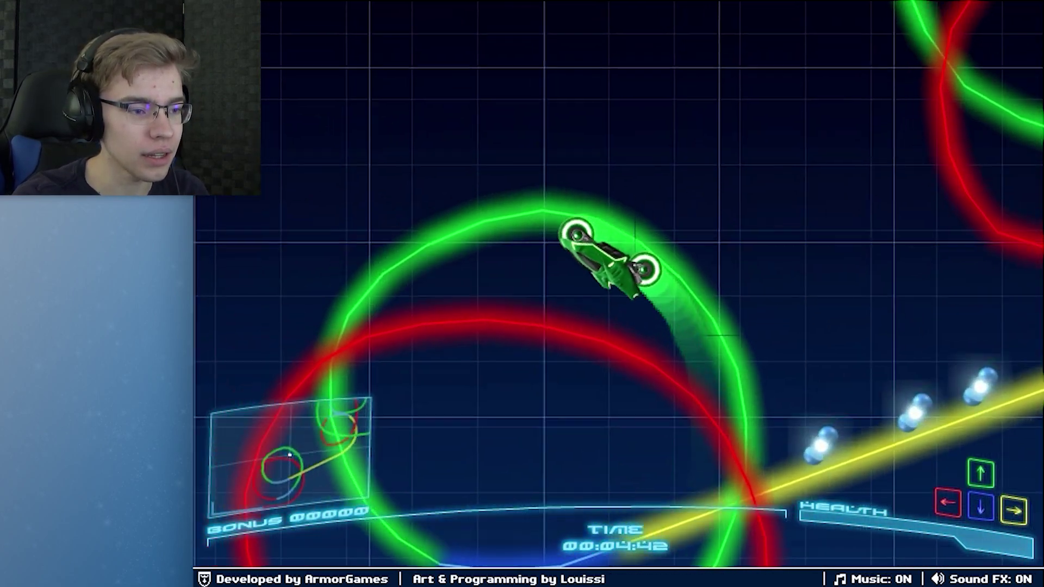
{"action": "key", "text": "Right"}
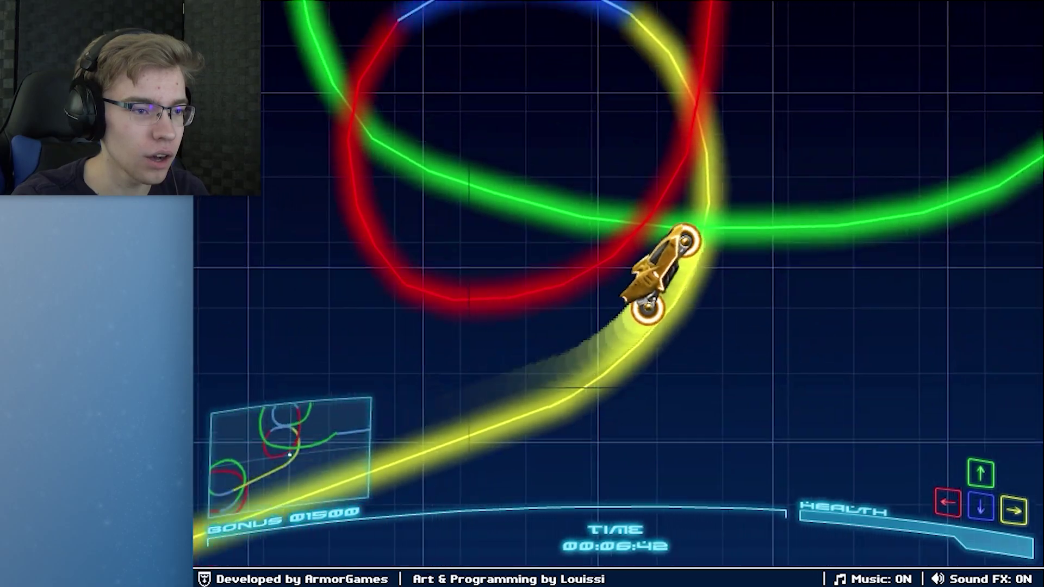
{"action": "key", "text": "Left"}
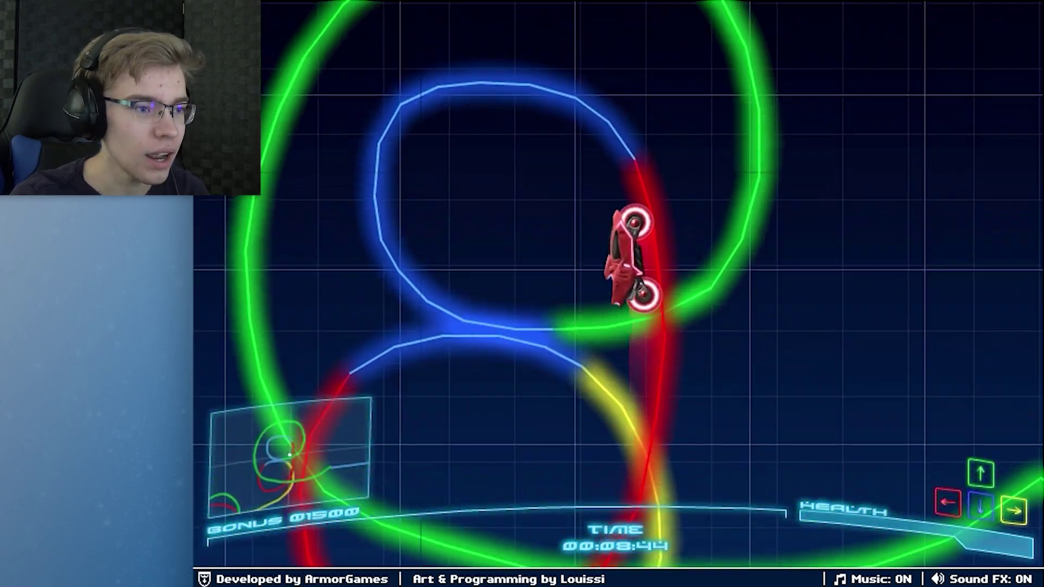
{"action": "key", "text": "Up"}
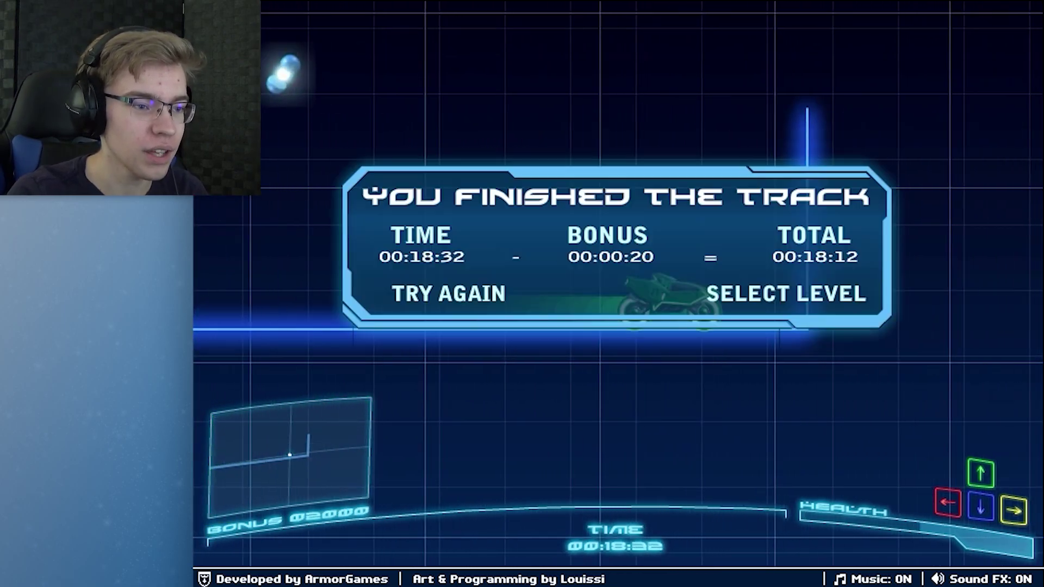
- Start Final Test and ride until the crash at 00:27:82, then retry
{"action": "left_click", "coordinate": [785, 295]}
{"action": "left_click", "coordinate": [807, 401]}
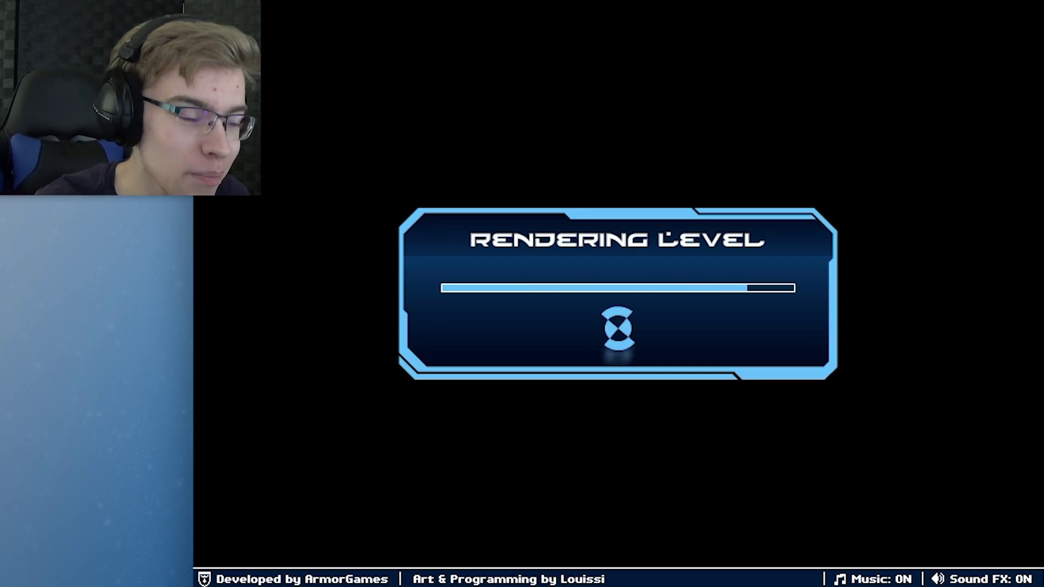
{"action": "key", "text": "Up"}
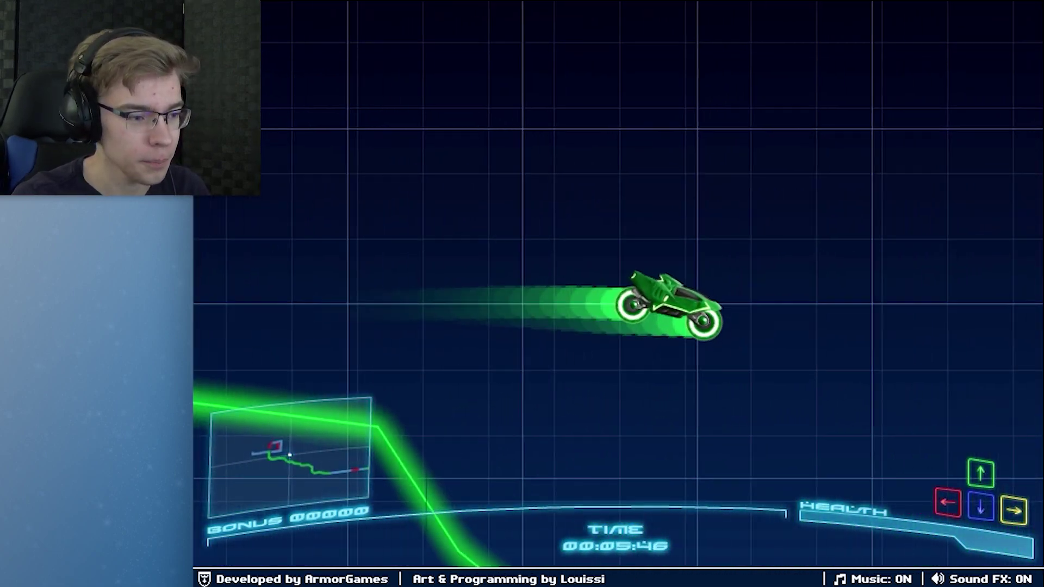
{"action": "key", "text": "Up"}
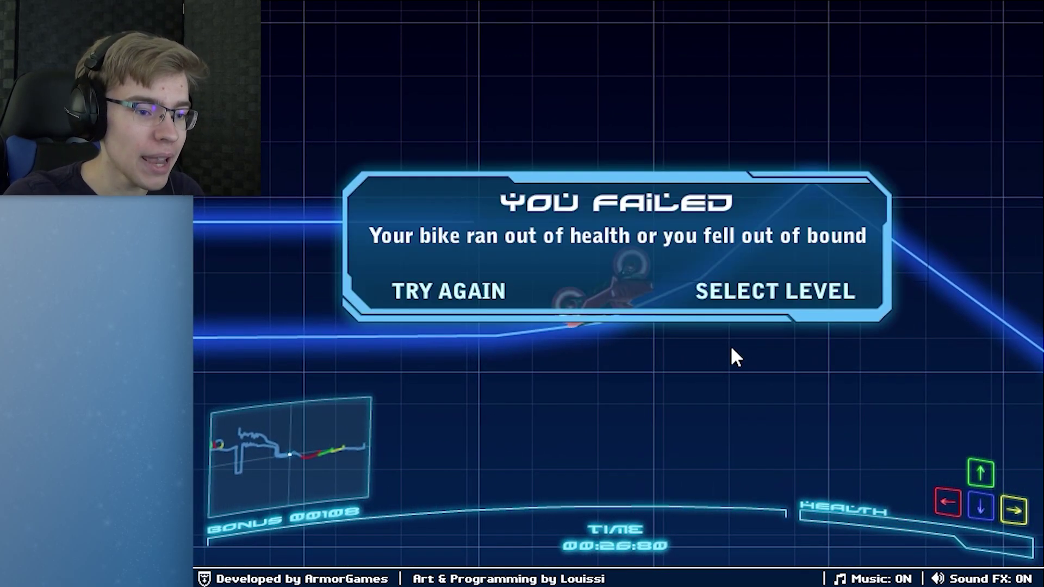
{"action": "left_click", "coordinate": [465, 303]}
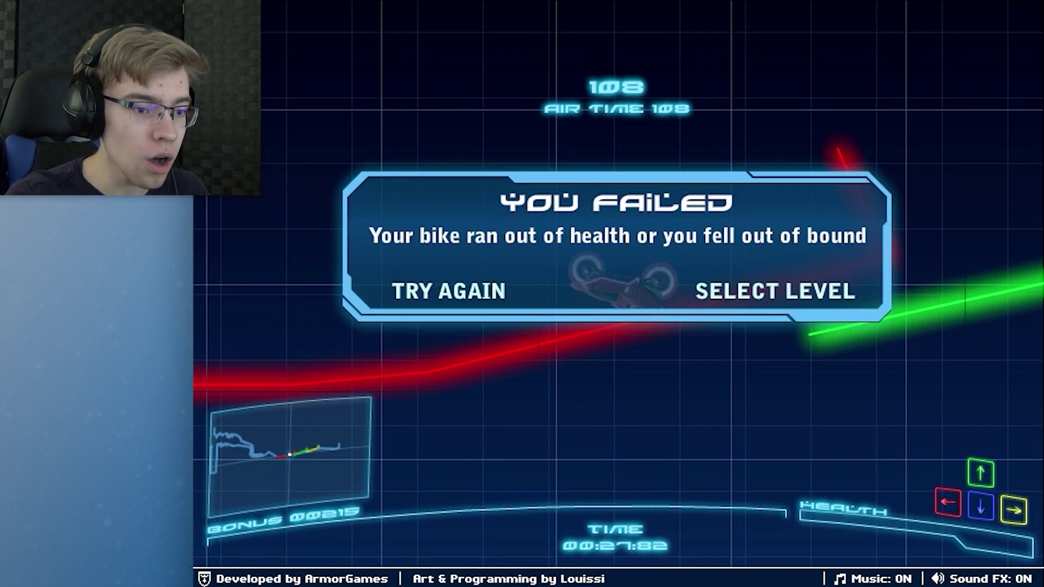
- Choose TRY AGAIN on the You Failed dialog for a fresh Final Test run
{"action": "left_click", "coordinate": [473, 293]}
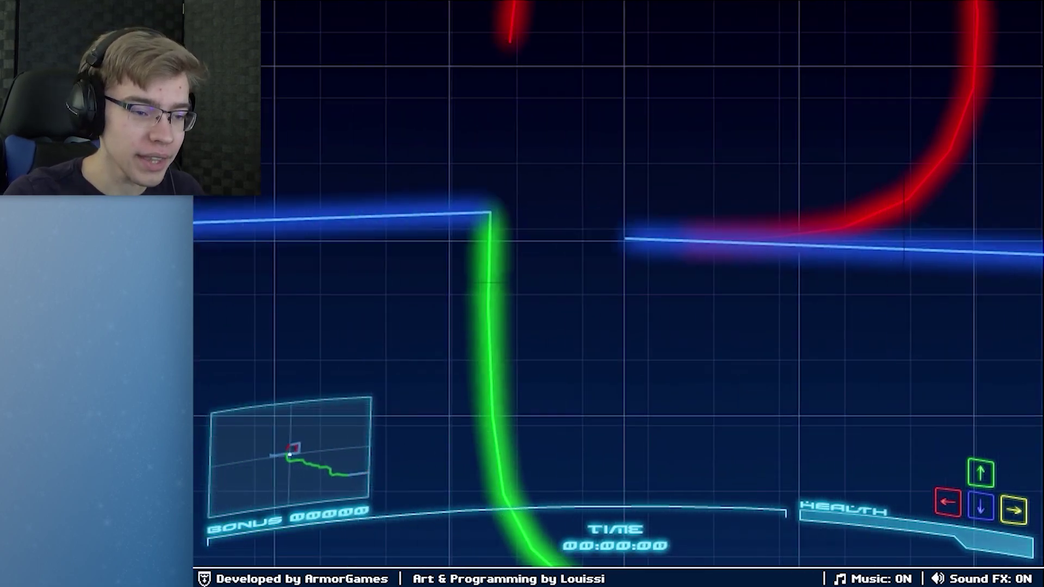
- Ride Final Test through the red loop and green flip, retry after crashing, and set off again
{"action": "key", "text": "Up"}
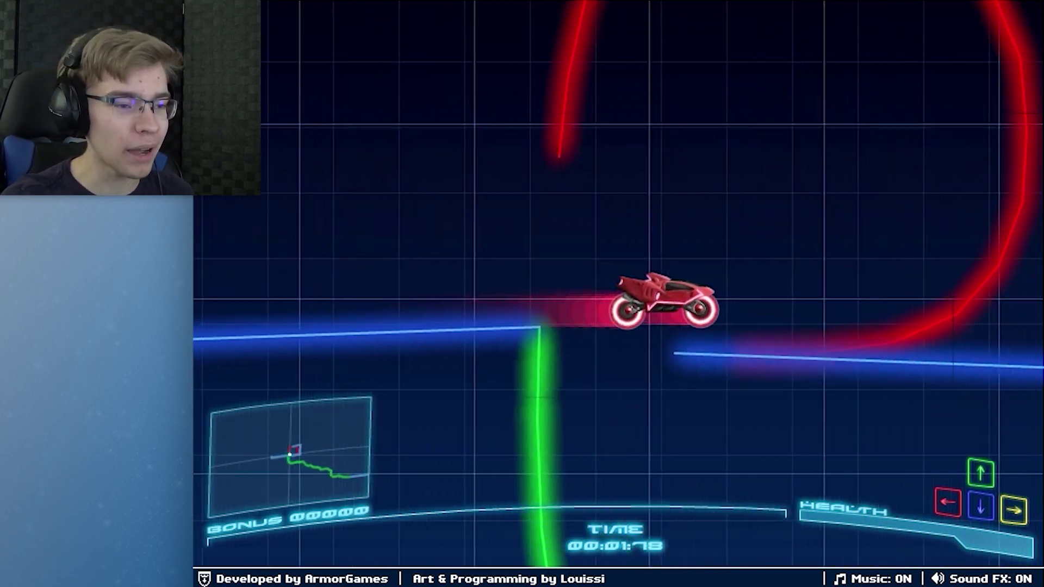
{"action": "key", "text": "Up"}
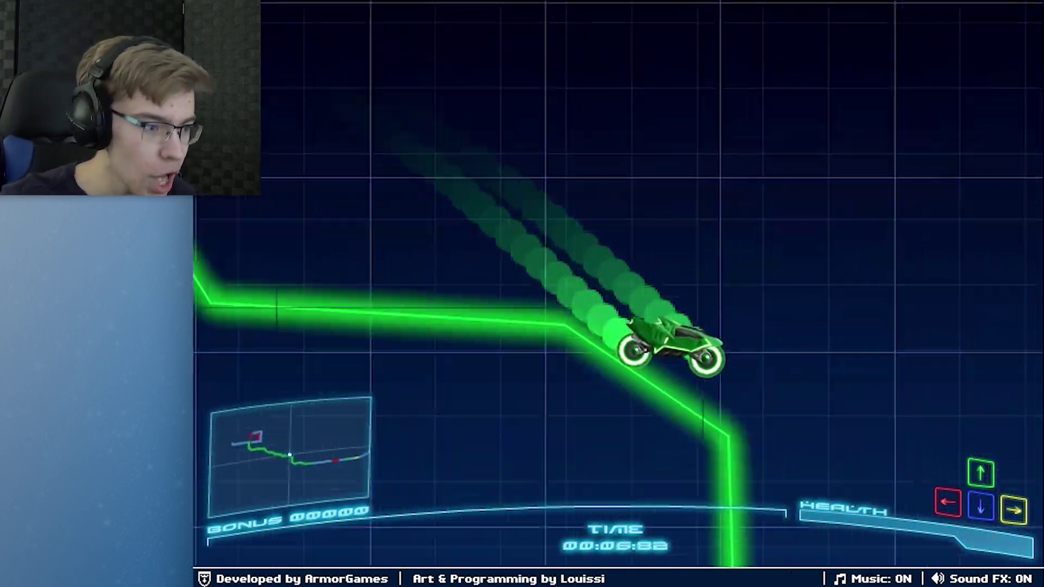
{"action": "key", "text": "Up"}
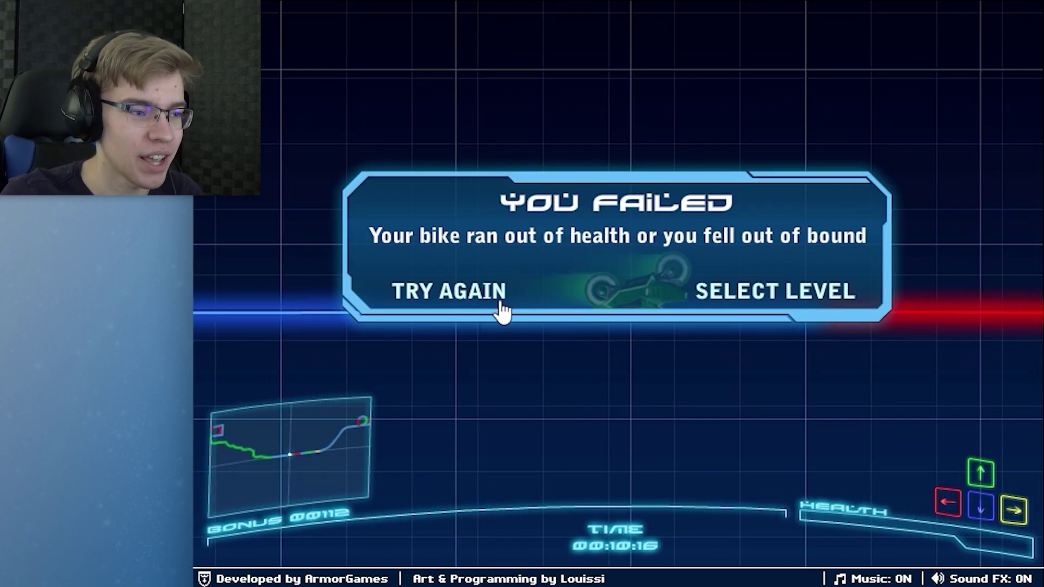
{"action": "left_click", "coordinate": [449, 291]}
{"action": "key", "text": "Up"}
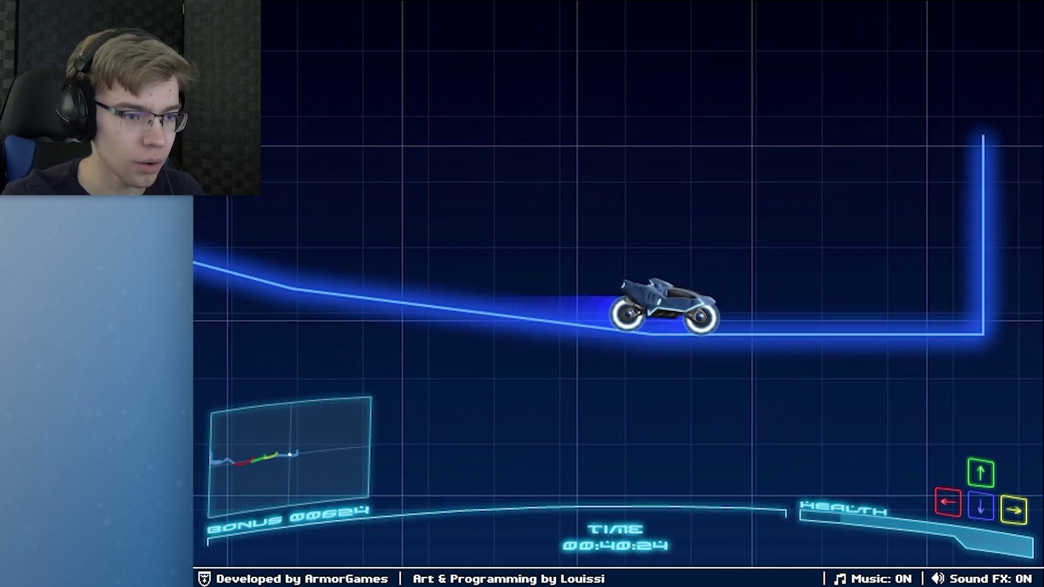
- Open the Pick a Level screen from the Final Test results dialog
{"action": "left_click", "coordinate": [735, 296]}
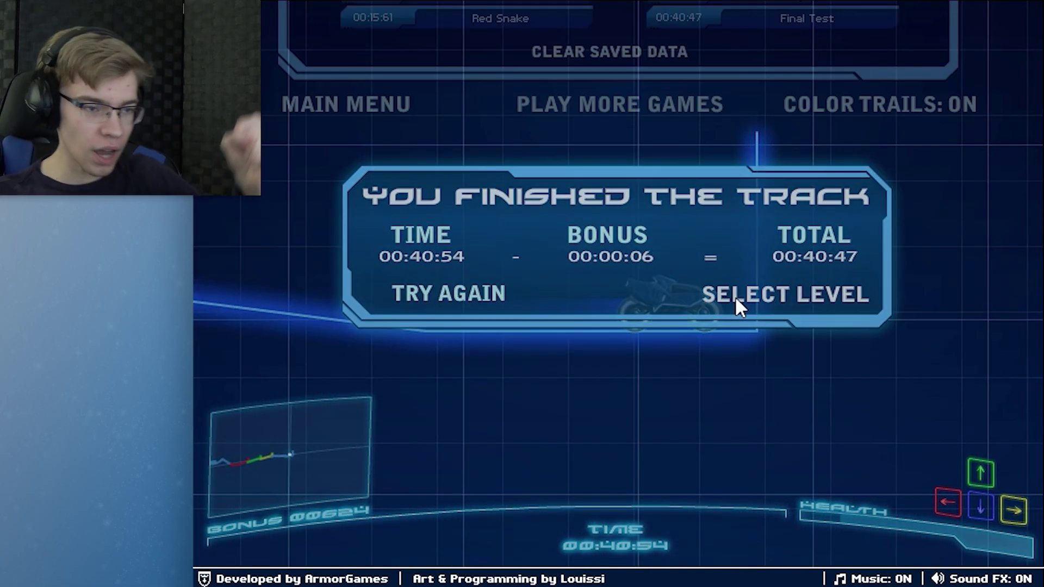